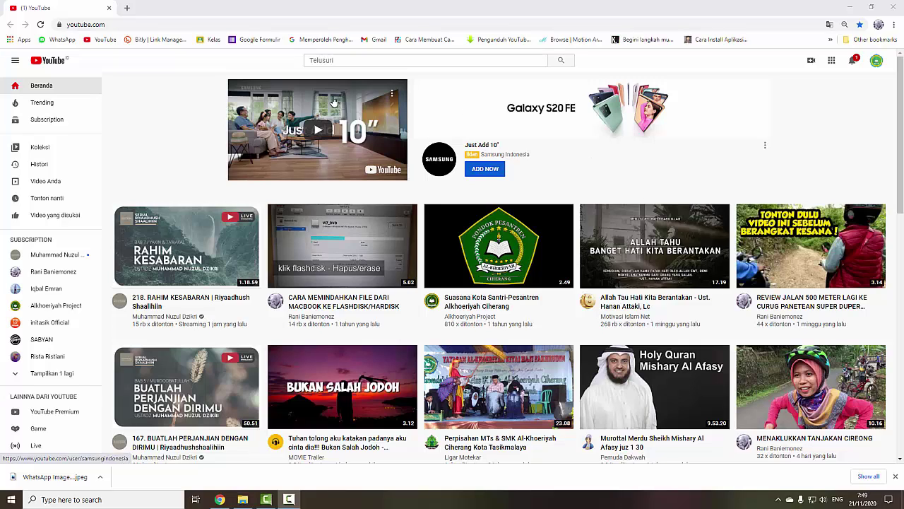
Go to the SMK AL-KHOERIYAH channel page through the account avatar menu
left_click(877, 62)
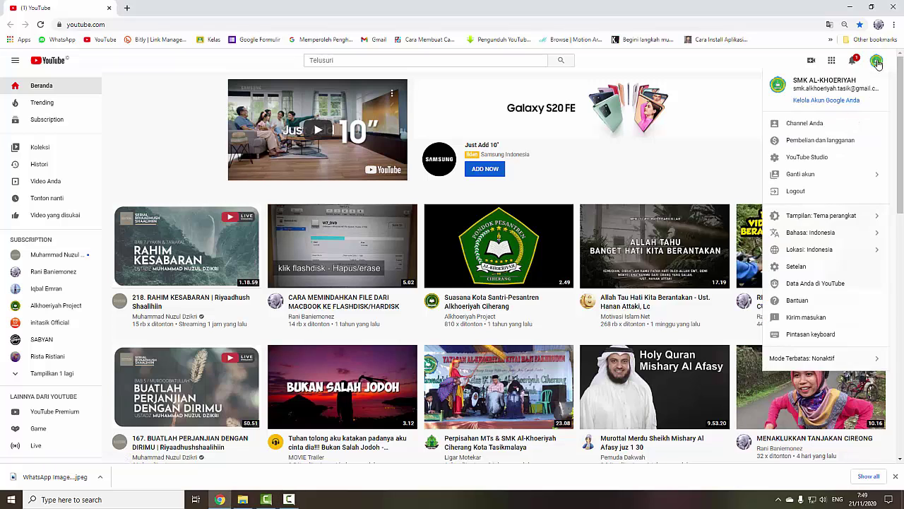
left_click(805, 123)
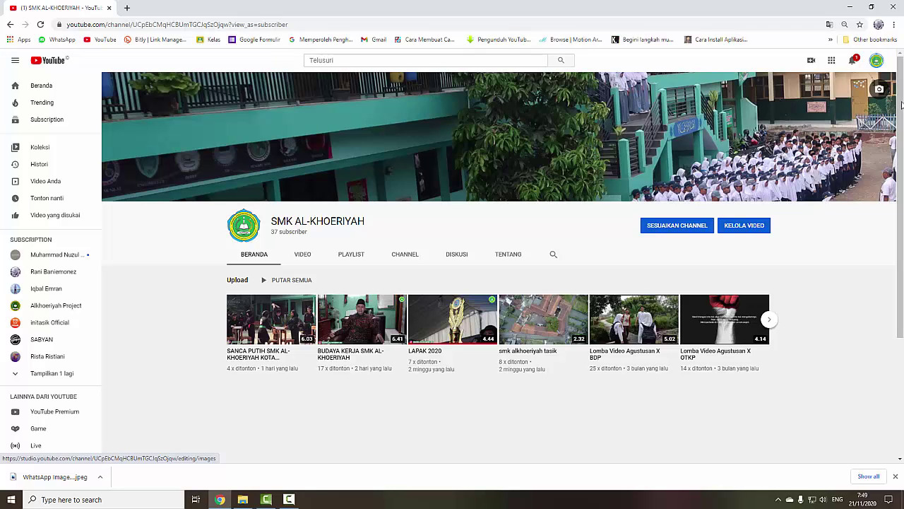
Open YouTube Studio's Branding page, start a banner replacement, then cancel the file picker
left_click(879, 90)
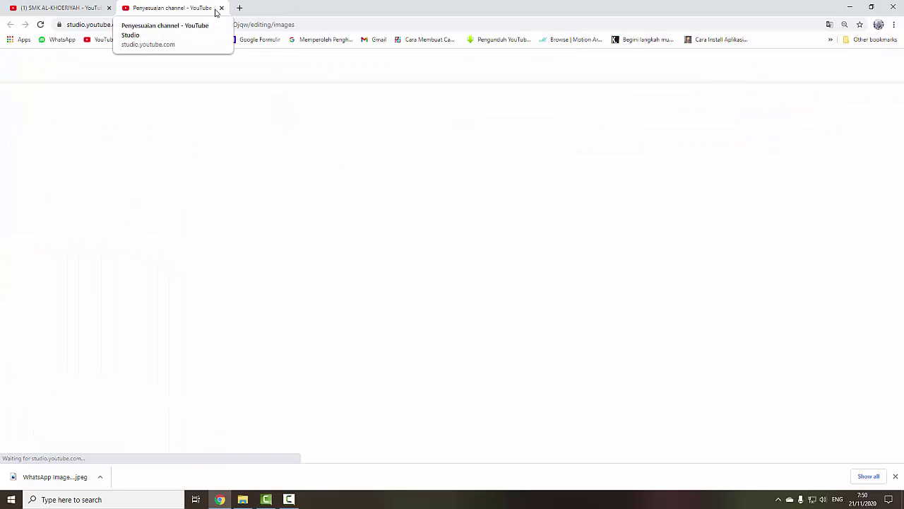
left_click(221, 8)
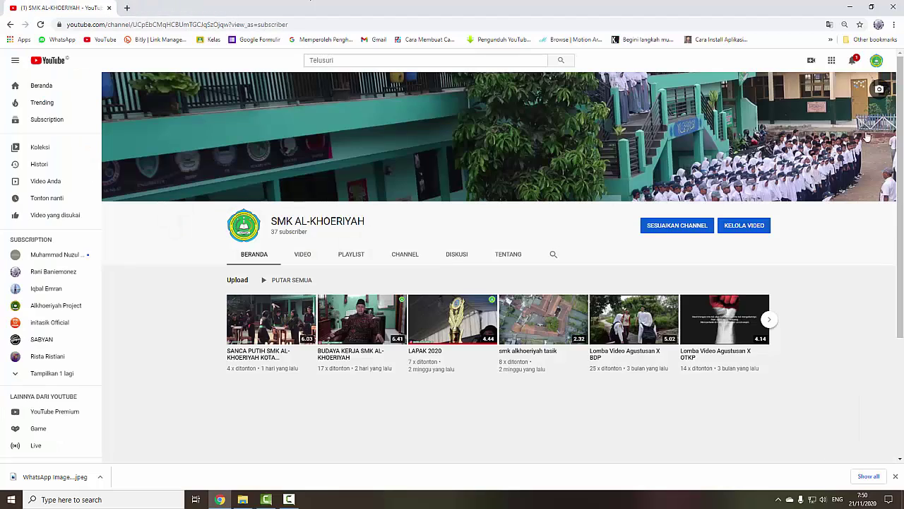
left_click(879, 90)
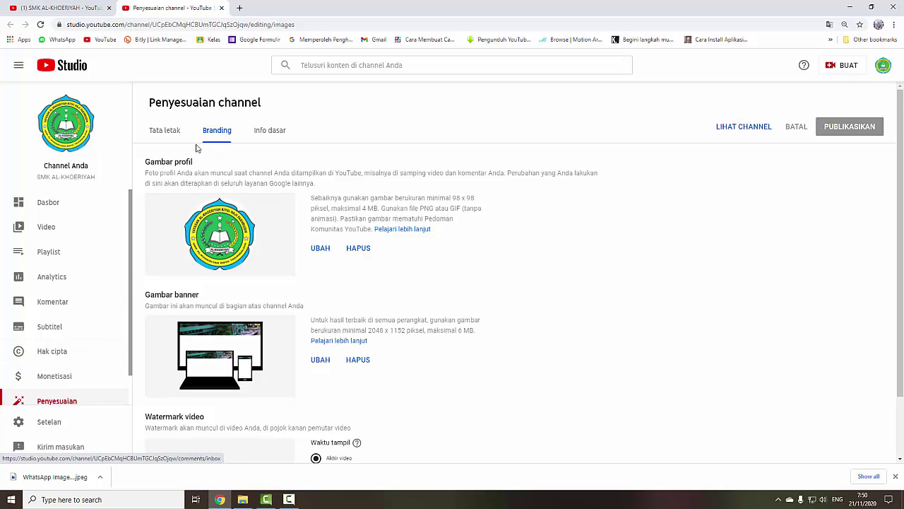
left_click(314, 361)
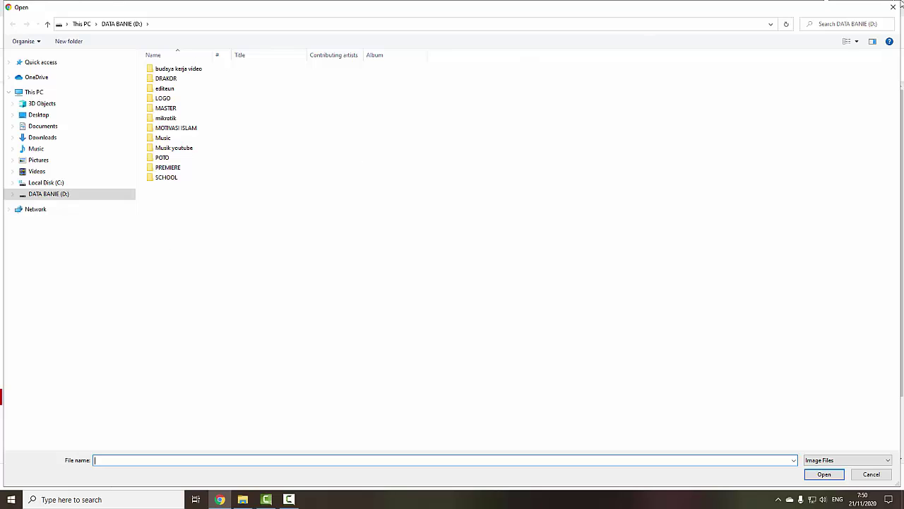
left_click(892, 7)
scroll(226, 397, "down", 1)
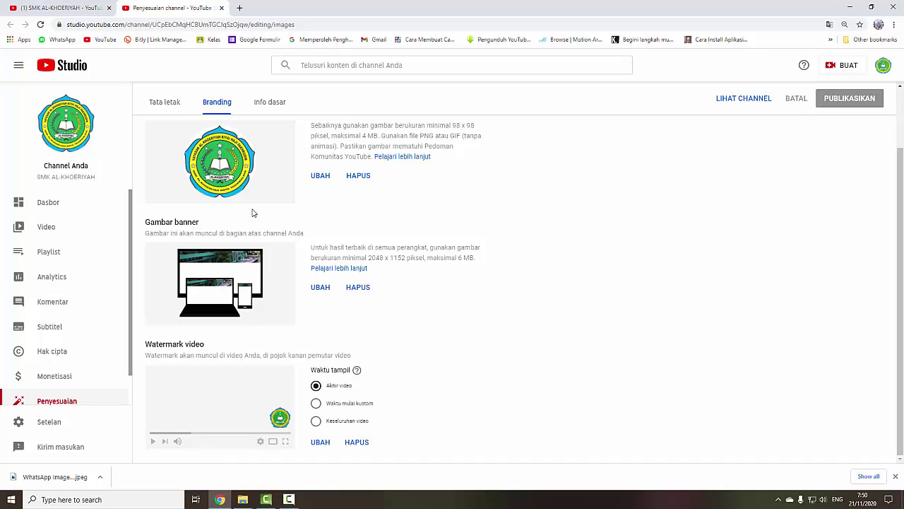
Search Google in a new tab for 'template banner youtube'
left_click(240, 8)
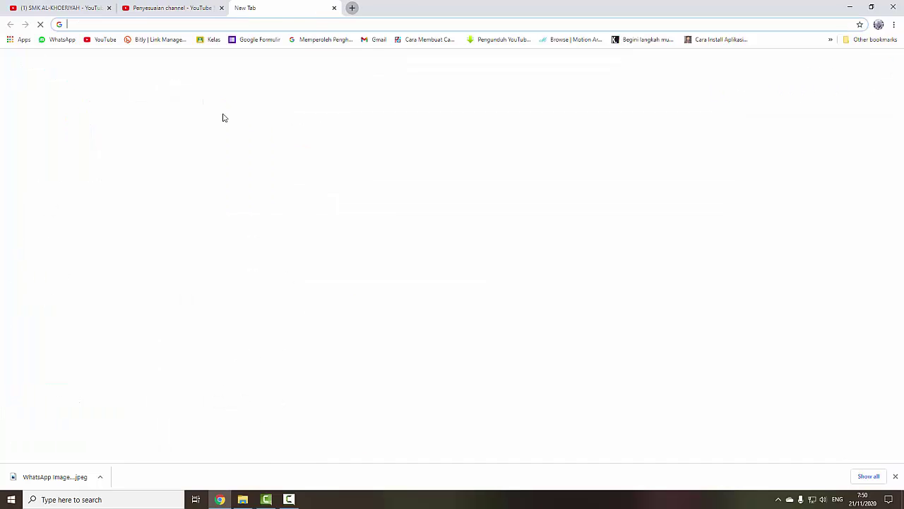
left_click(375, 199)
type("ba")
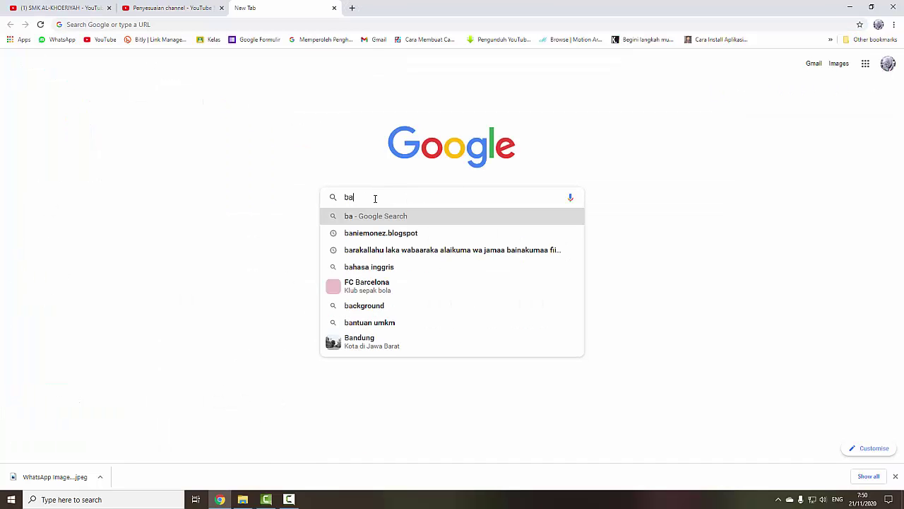
type("nne")
key("BackSpace")
key("BackSpace")
key("BackSpace")
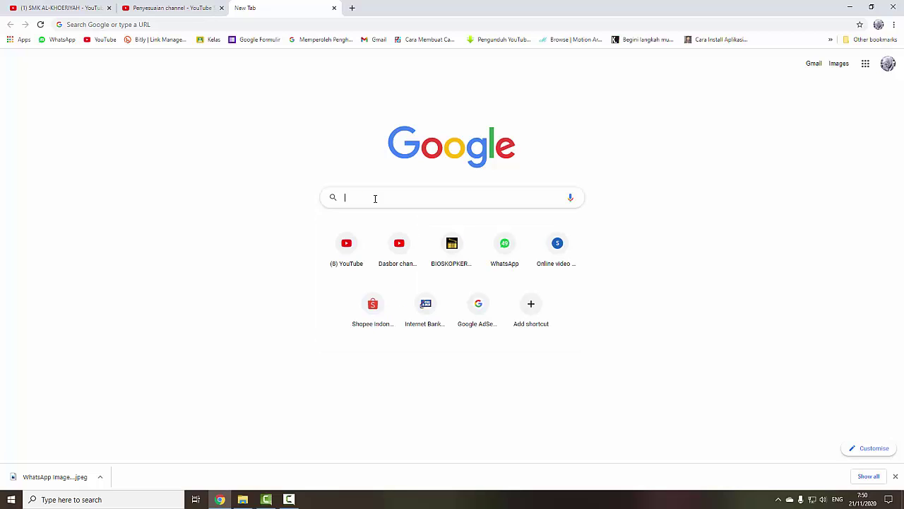
type("tamplate")
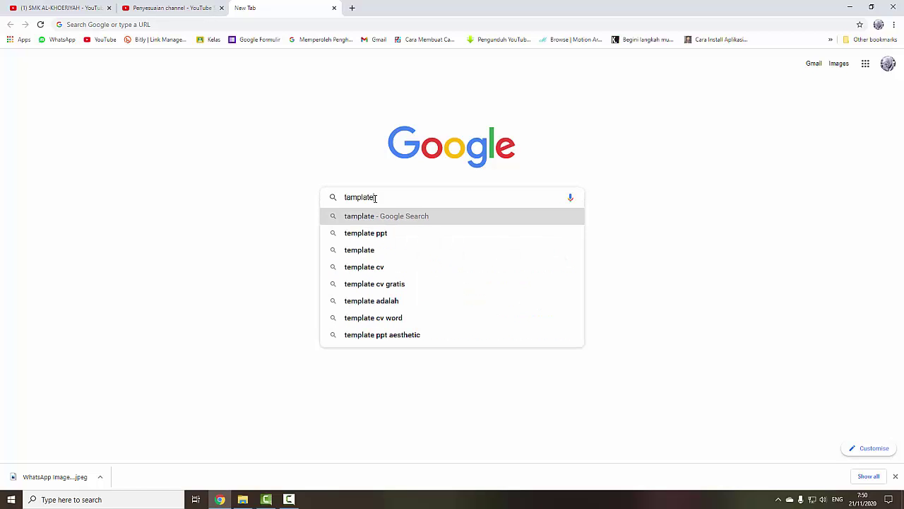
type(" banner")
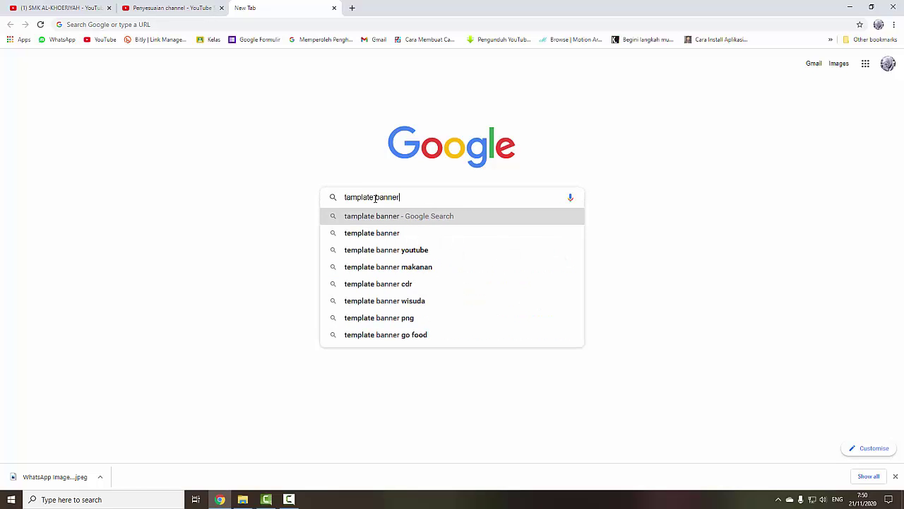
left_click(433, 233)
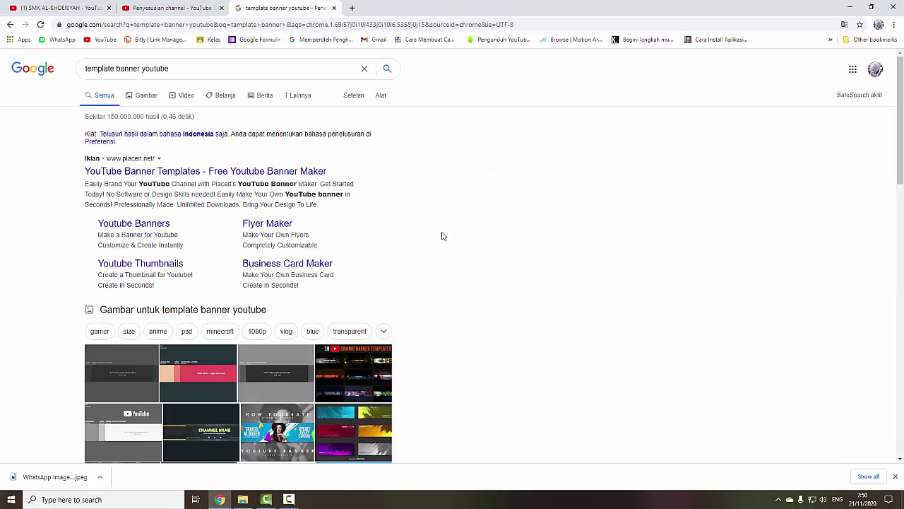
Open the Placeit YouTube banner maker result in a background tab
scroll(226, 332, "down", 2)
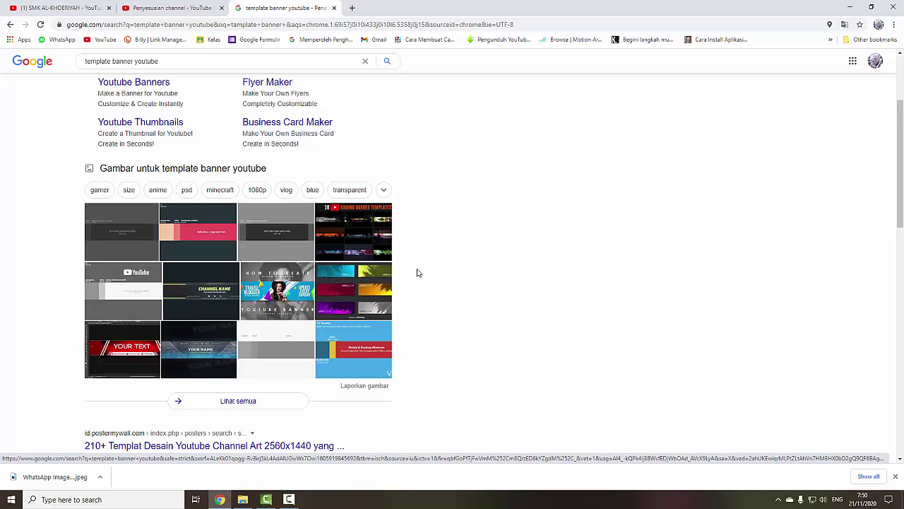
scroll(120, 282, "down", 1)
scroll(120, 283, "up", 2)
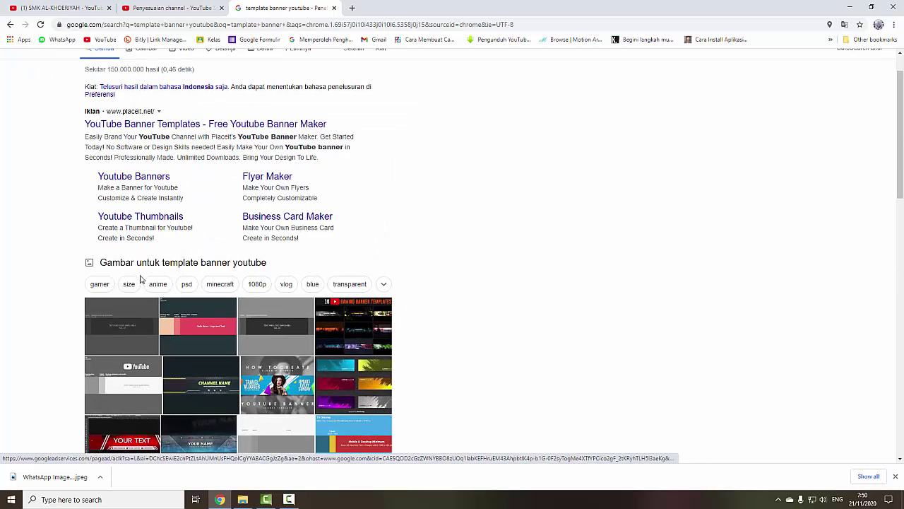
scroll(155, 313, "down", 3)
scroll(208, 355, "up", 3)
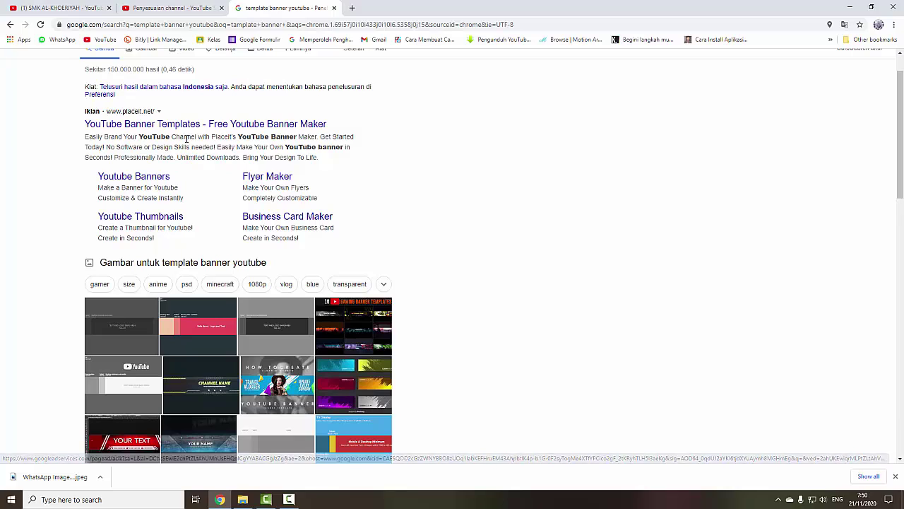
middle_click(227, 124)
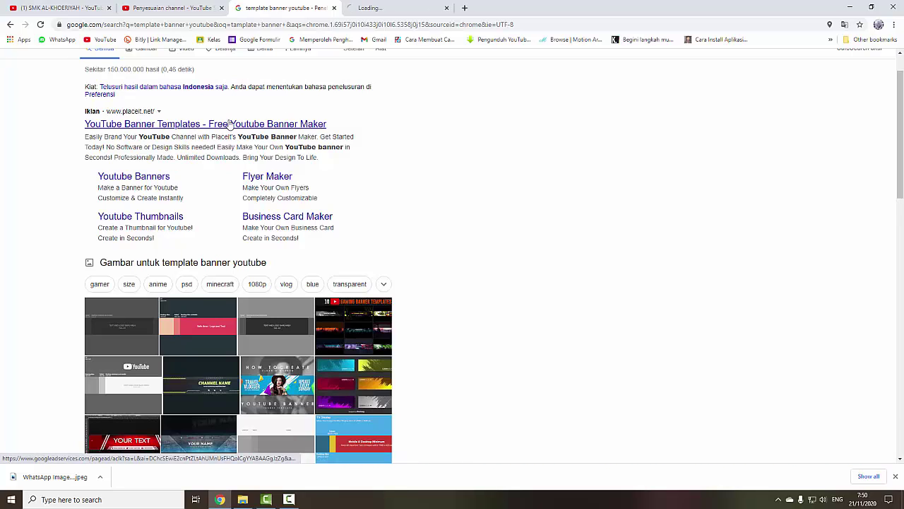
Browse Placeit's YouTube banner templates, then close the Placeit tab
left_click(400, 7)
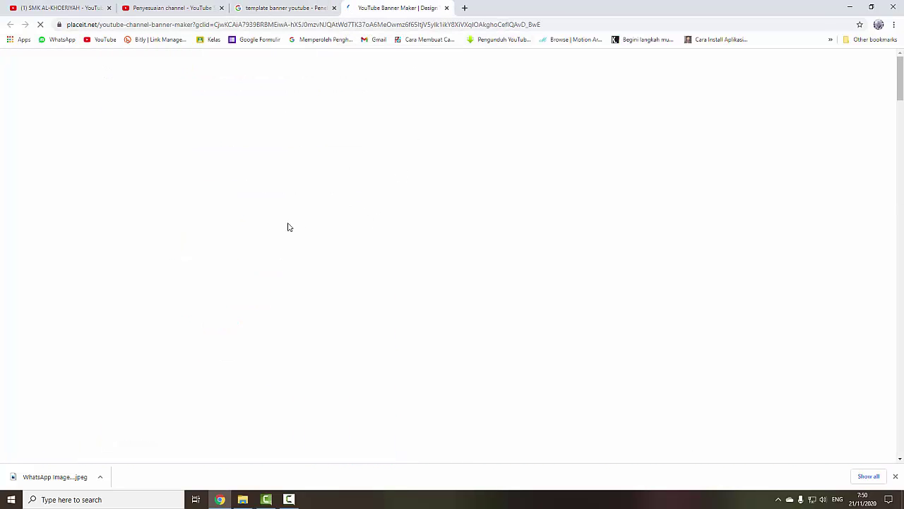
left_click(272, 5)
scroll(190, 286, "up", 1)
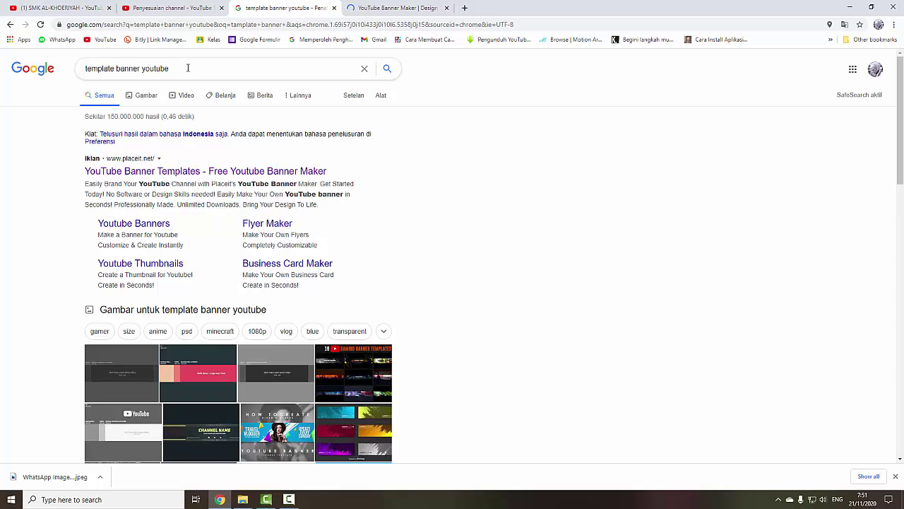
left_click(413, 8)
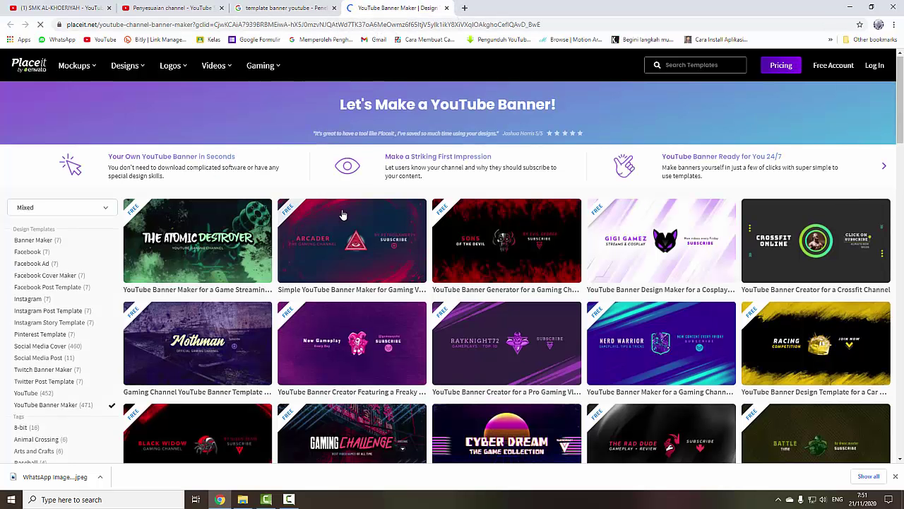
scroll(380, 95, "down", 3)
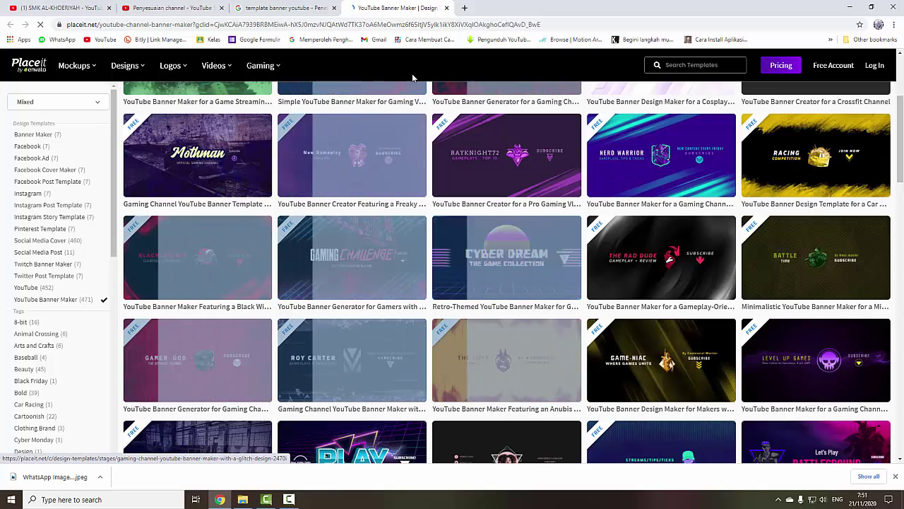
left_click(446, 8)
scroll(297, 247, "down", 1)
scroll(255, 332, "down", 2)
Search 'template banner youtube psd' and open the template.net and Freepik results in background tabs
scroll(226, 356, "down", 1)
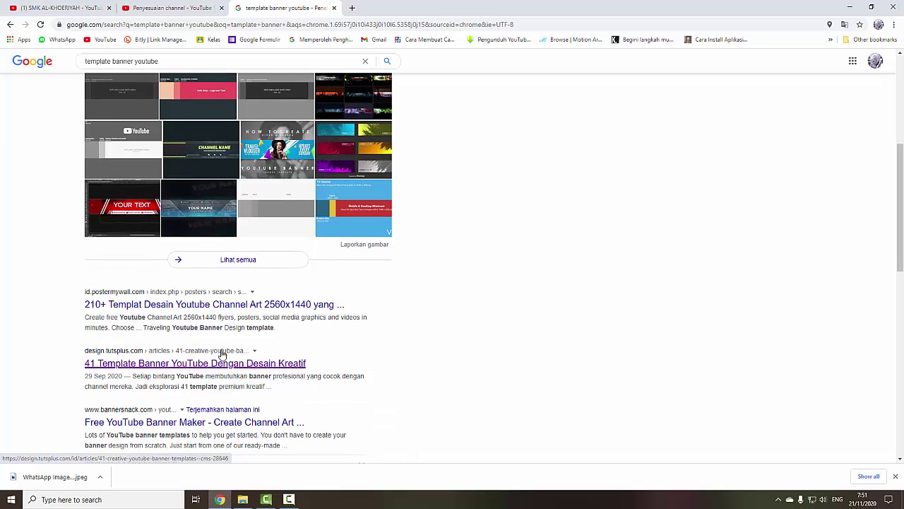
scroll(151, 370, "down", 1)
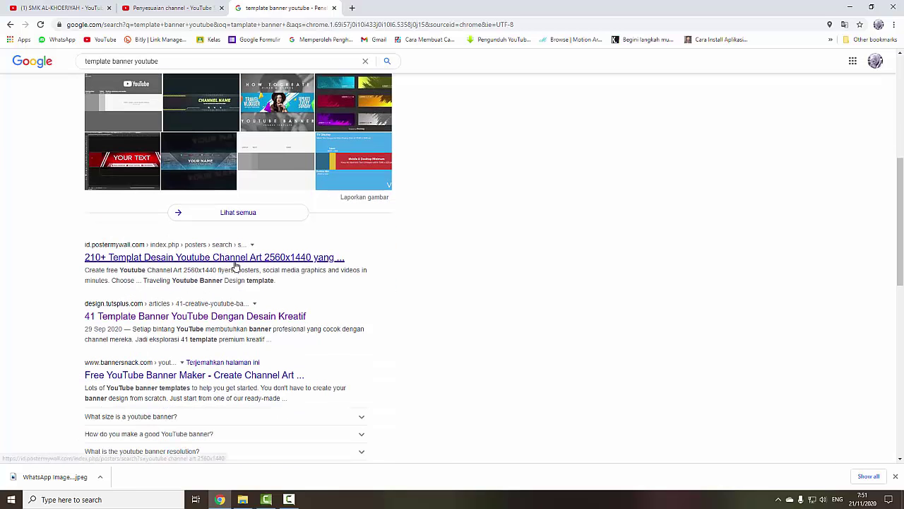
scroll(239, 279, "up", 5)
left_click(228, 68)
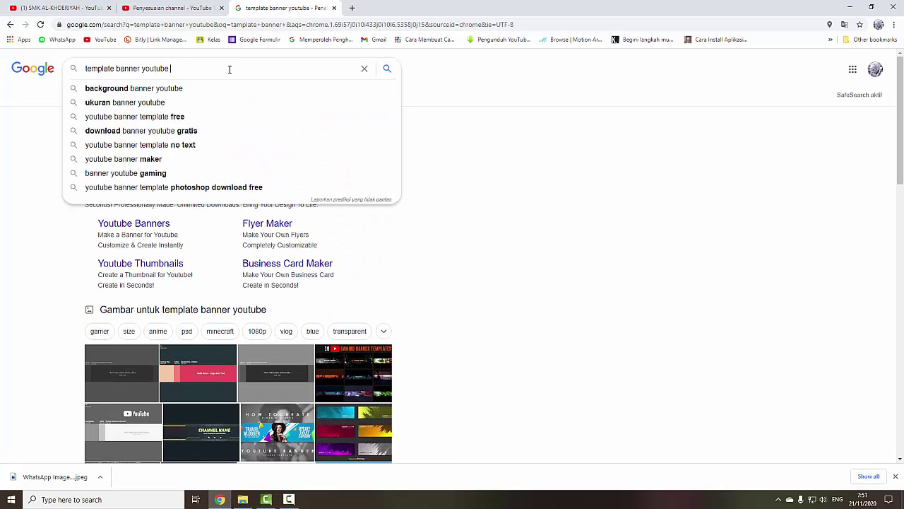
type("psw")
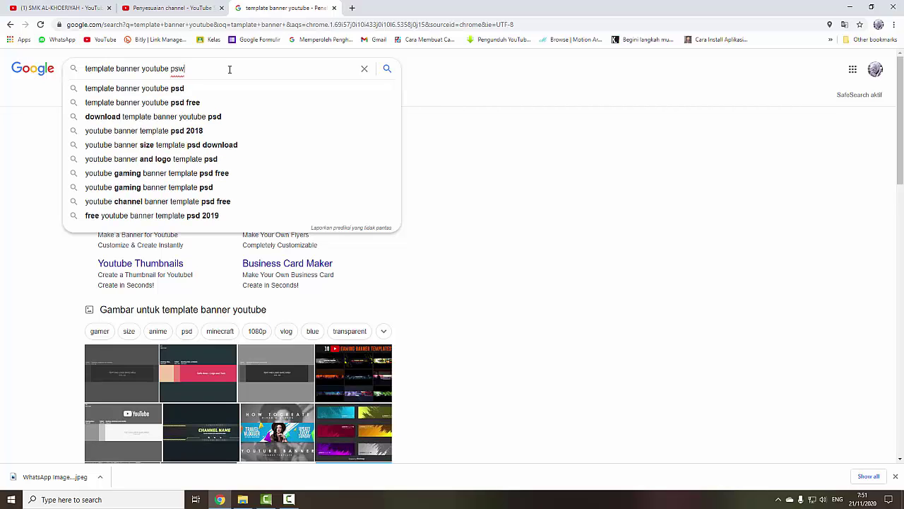
key("BackSpace")
key("BackSpace")
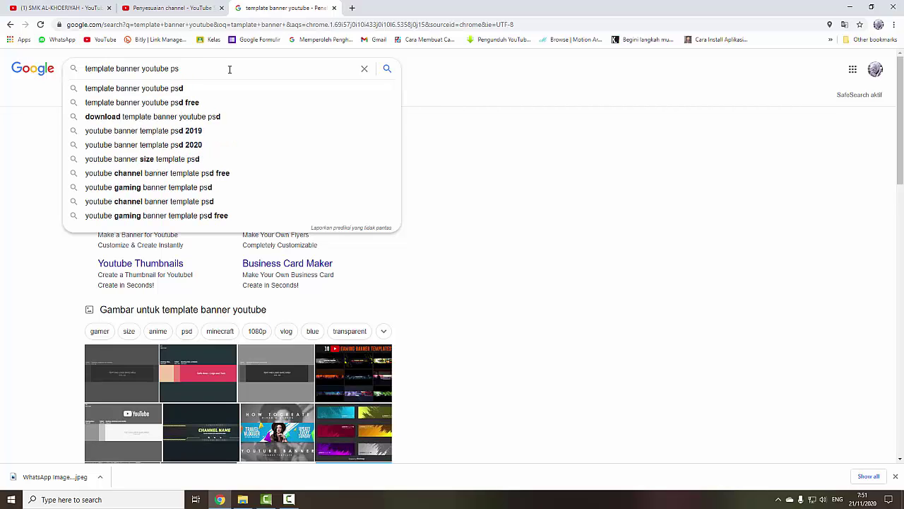
left_click(185, 92)
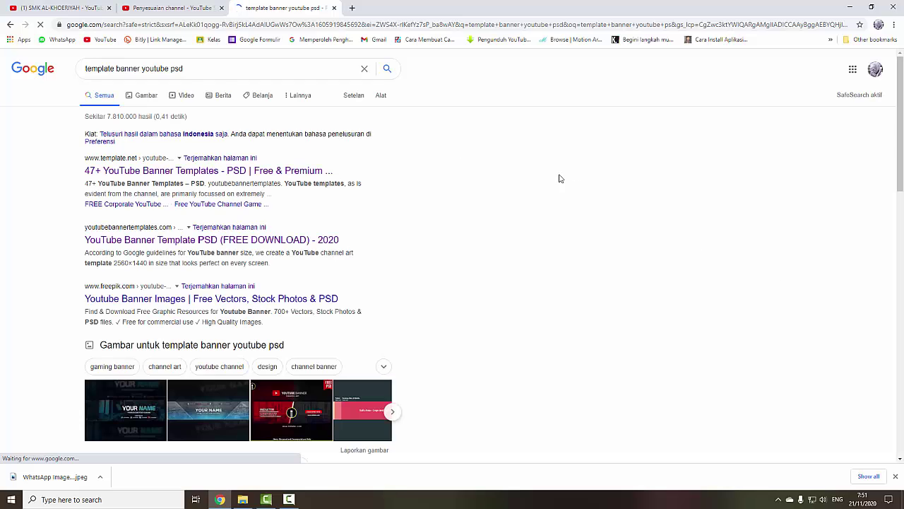
middle_click(301, 175)
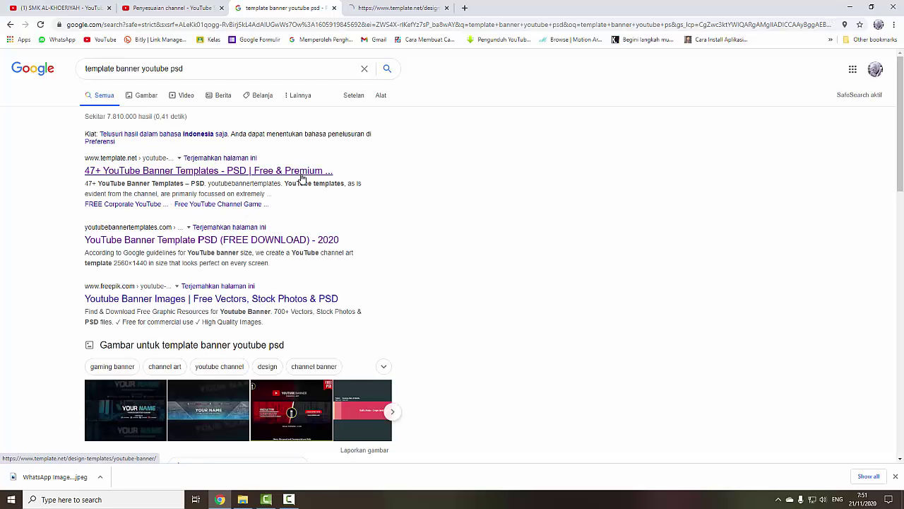
middle_click(240, 299)
Browse the 47+ YouTube Banner Templates list on template.net
left_click(395, 8)
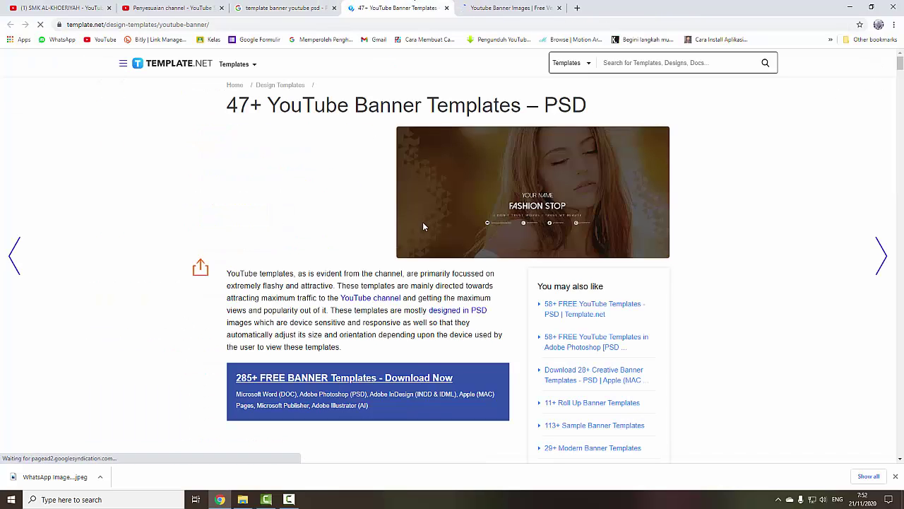
scroll(423, 226, "down", 5)
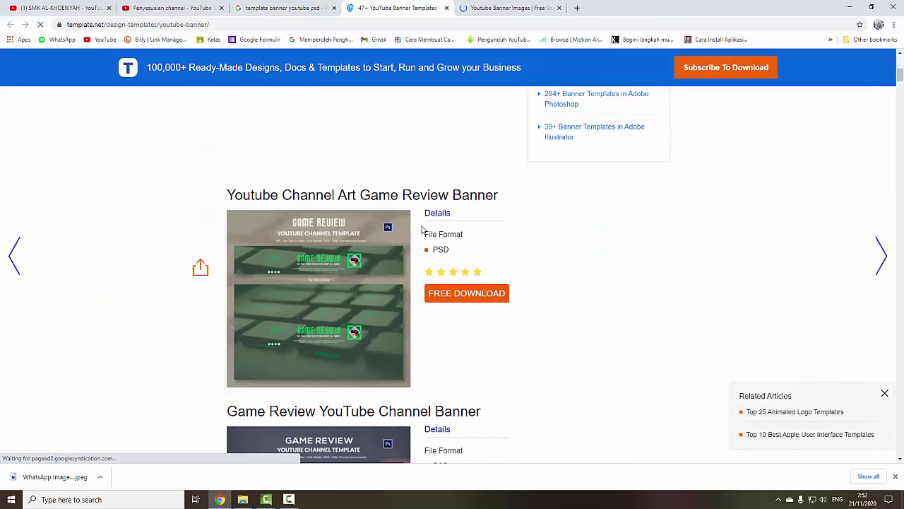
scroll(453, 303, "down", 1)
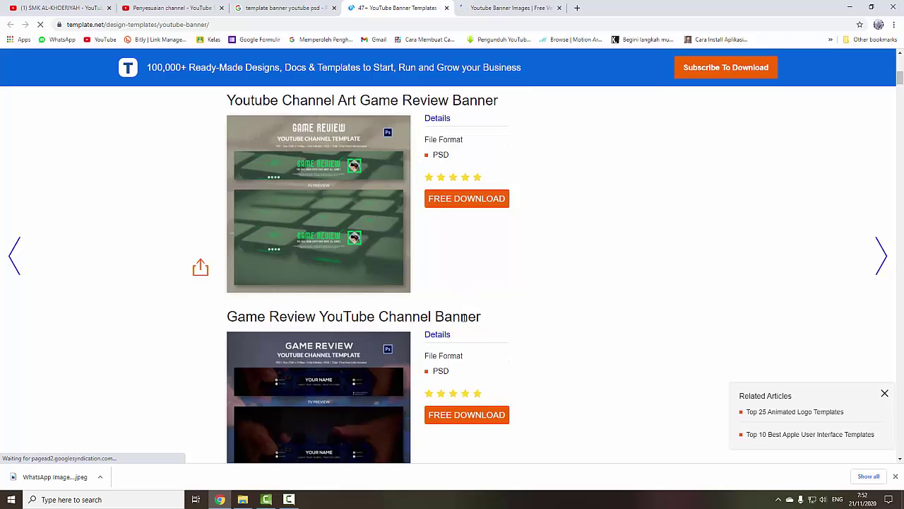
scroll(463, 320, "down", 1)
scroll(465, 324, "down", 1)
scroll(465, 324, "up", 1)
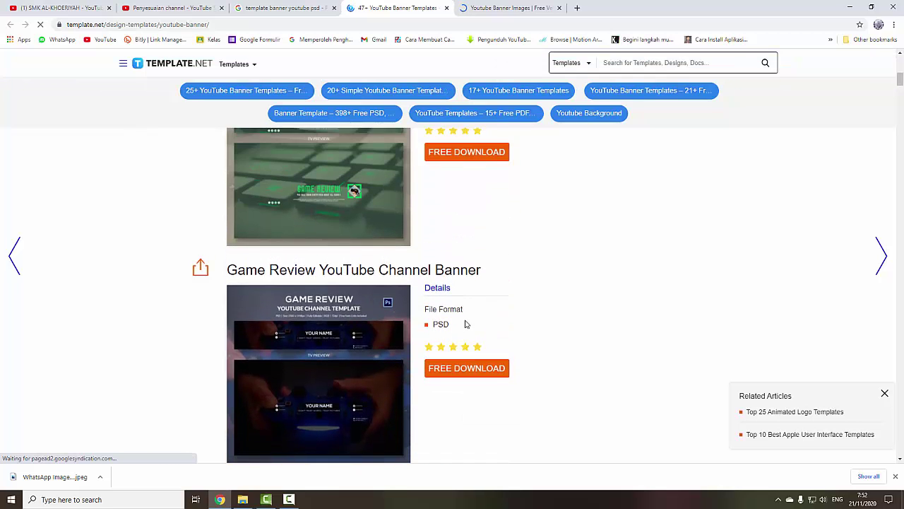
scroll(465, 323, "up", 1)
scroll(466, 323, "down", 1)
scroll(466, 324, "down", 5)
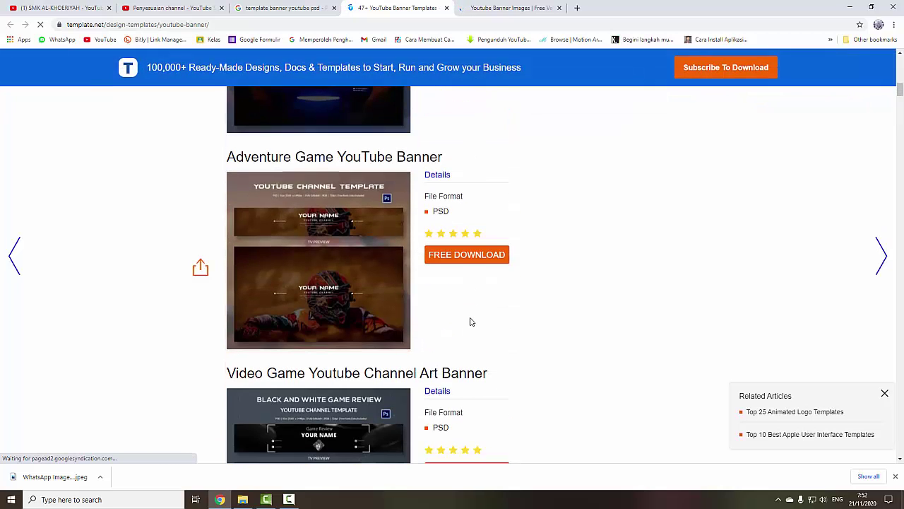
scroll(470, 322, "down", 4)
scroll(471, 321, "down", 3)
scroll(471, 321, "up", 4)
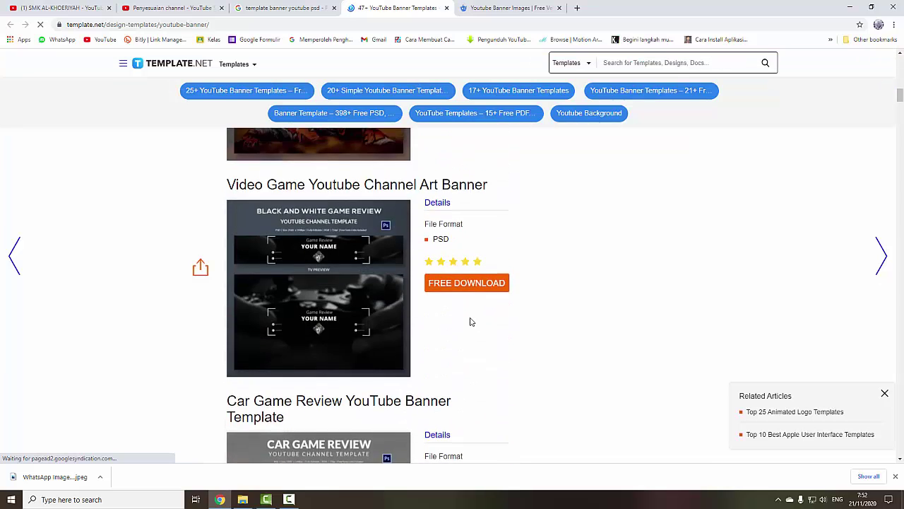
scroll(471, 322, "up", 4)
scroll(471, 322, "up", 4)
scroll(472, 321, "up", 1)
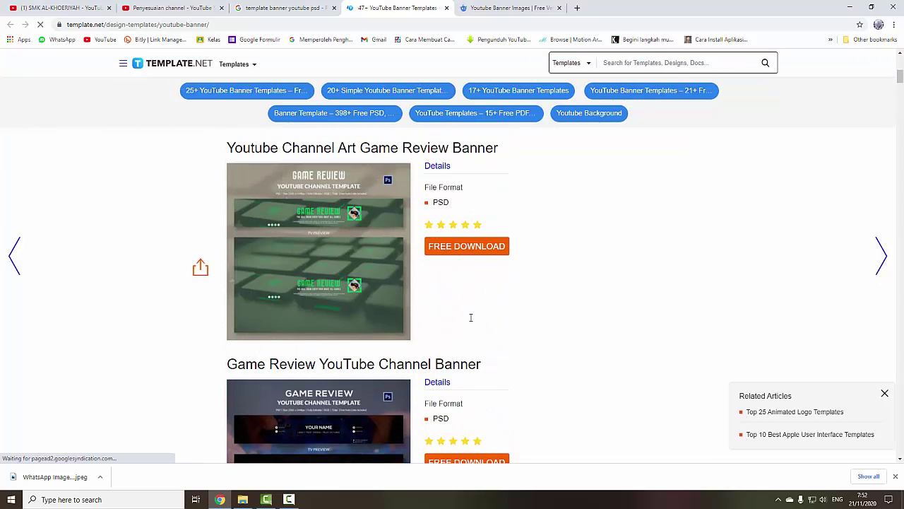
scroll(471, 321, "down", 3)
Close the Freepik tab, dismiss the templates popup, and scroll to the Game Review banner
left_click(516, 7)
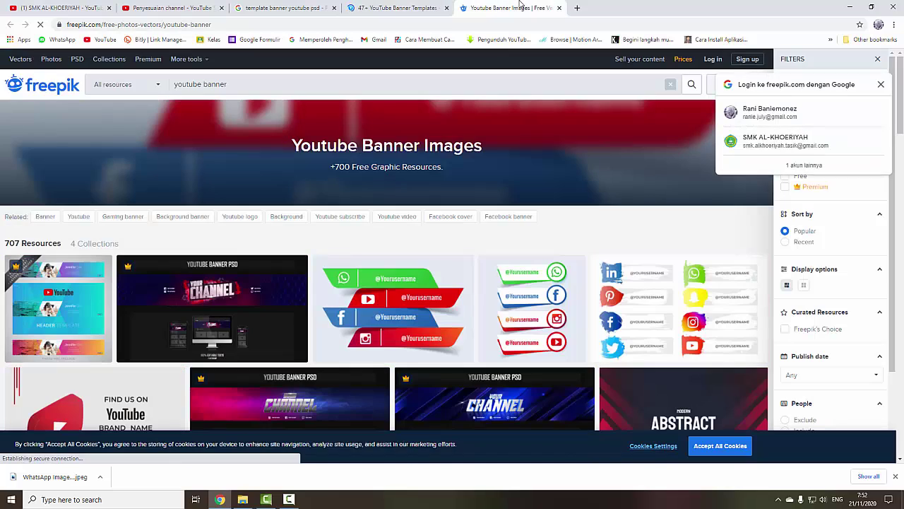
left_click(559, 8)
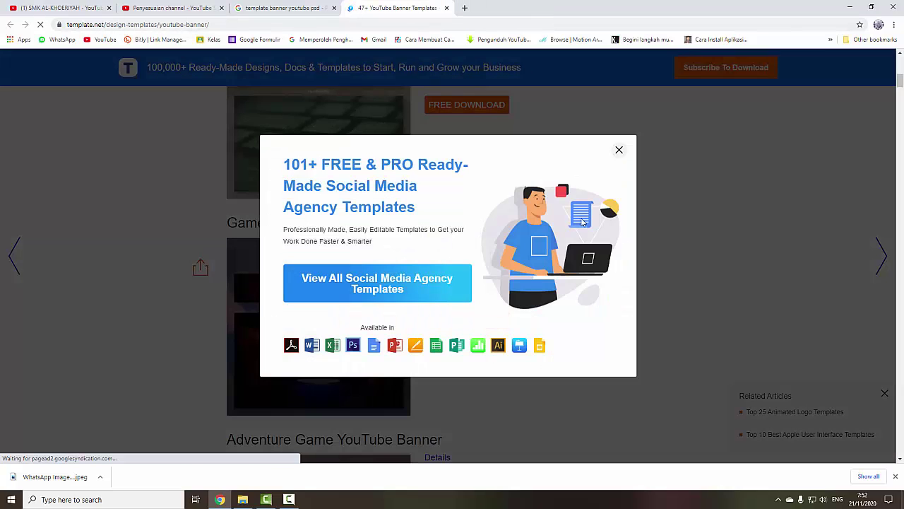
left_click(622, 157)
scroll(551, 243, "up", 8)
scroll(530, 339, "down", 3)
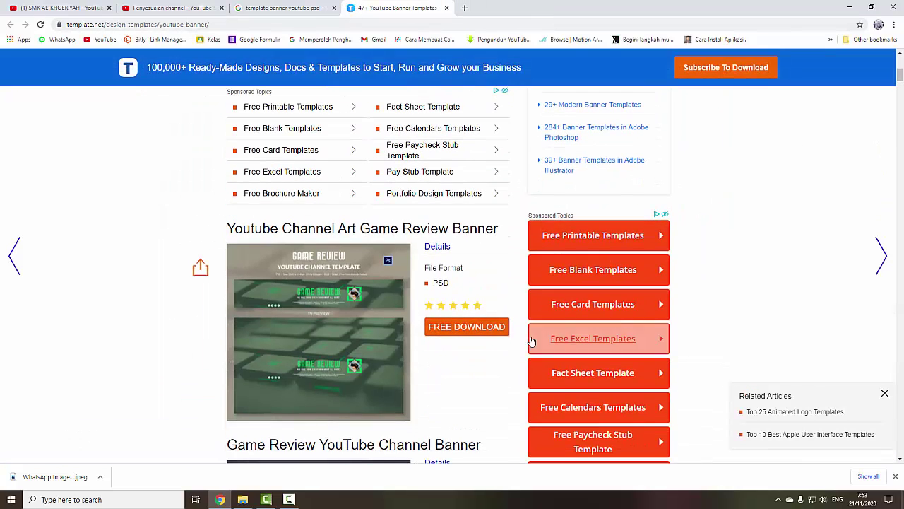
scroll(492, 326, "down", 2)
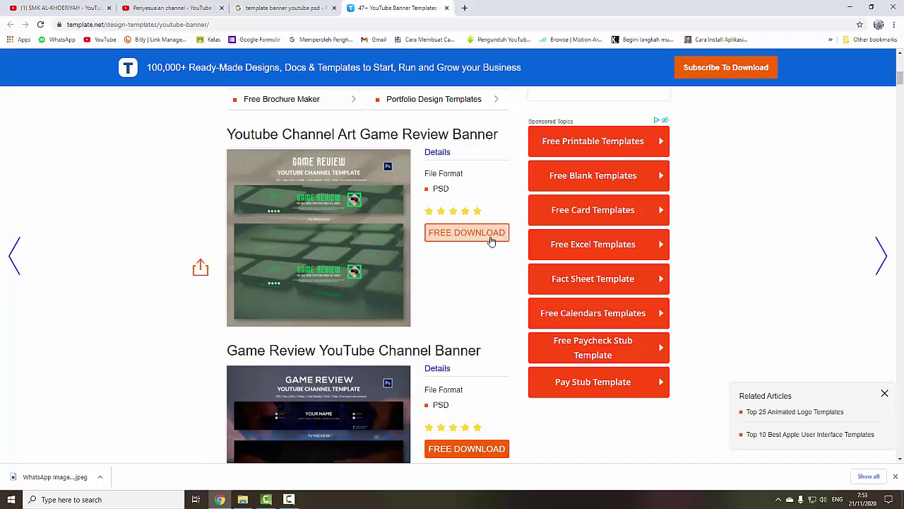
scroll(470, 318, "down", 2)
Open the Game Review template's free download page and request the Adobe Photoshop version
left_click(471, 138)
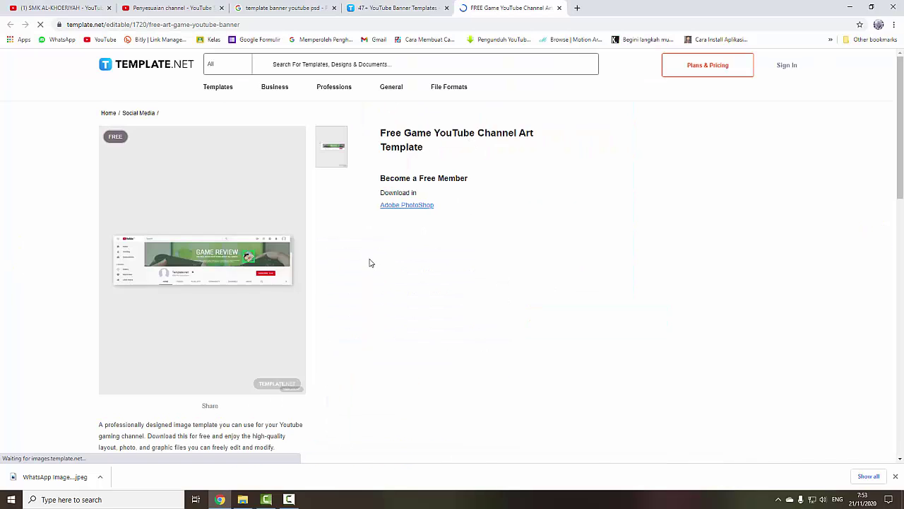
scroll(382, 249, "down", 2)
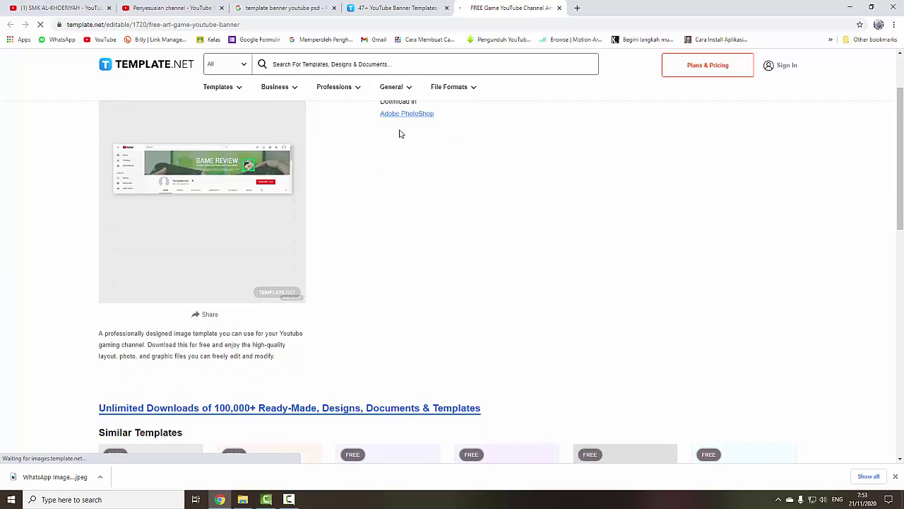
scroll(404, 196, "up", 2)
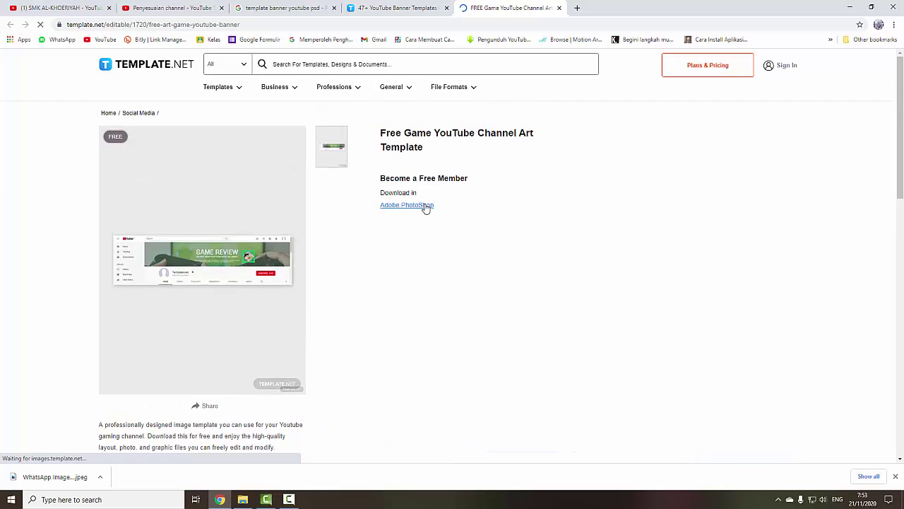
left_click(426, 205)
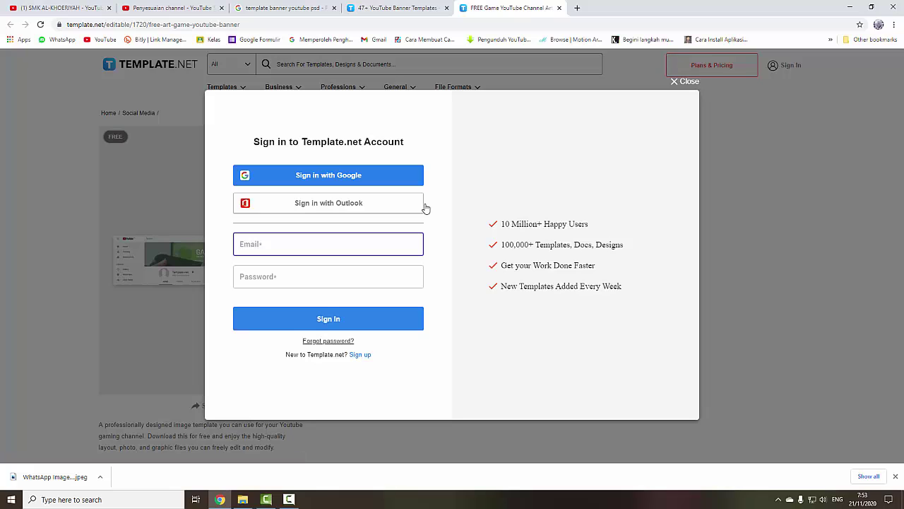
Sign in to Template.net with the school's Google account and allow access
left_click(378, 178)
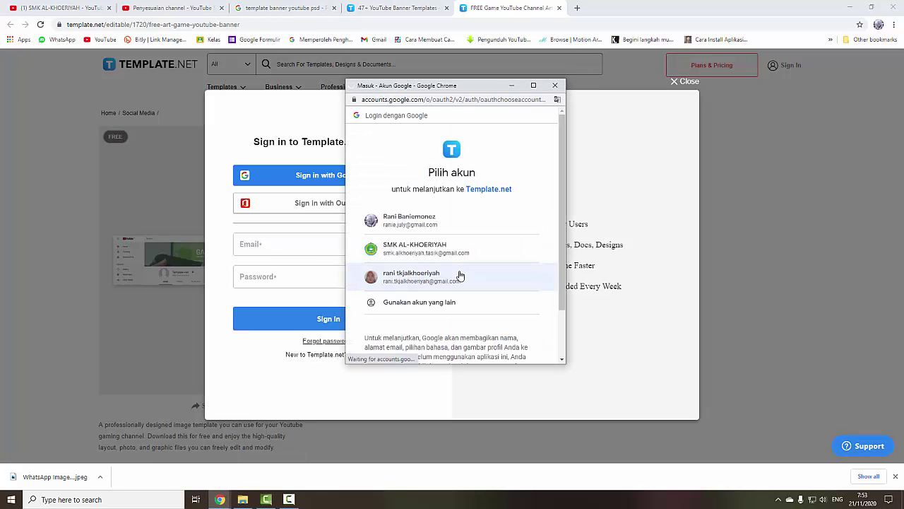
left_click(419, 245)
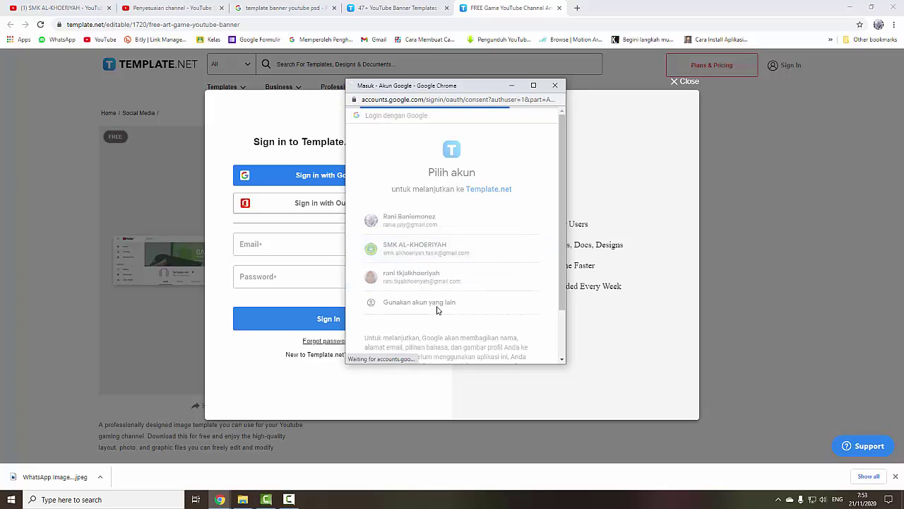
scroll(445, 308, "down", 2)
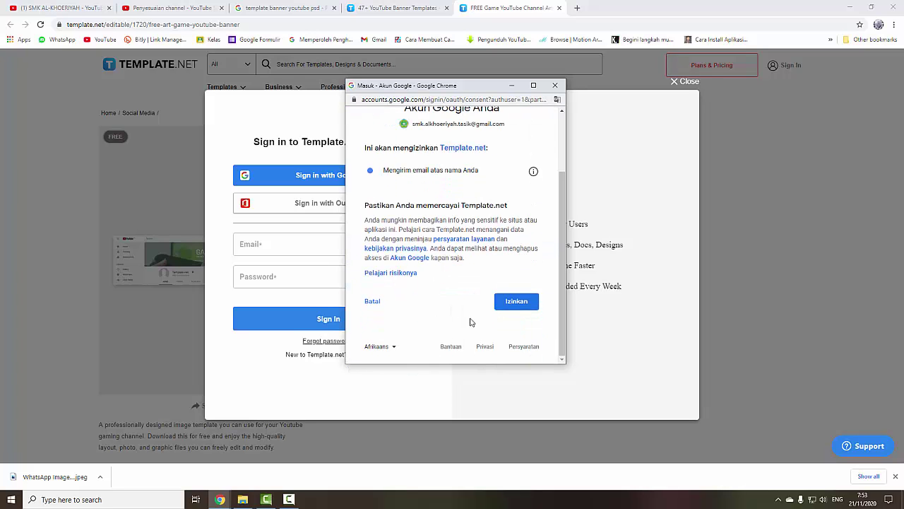
left_click(510, 308)
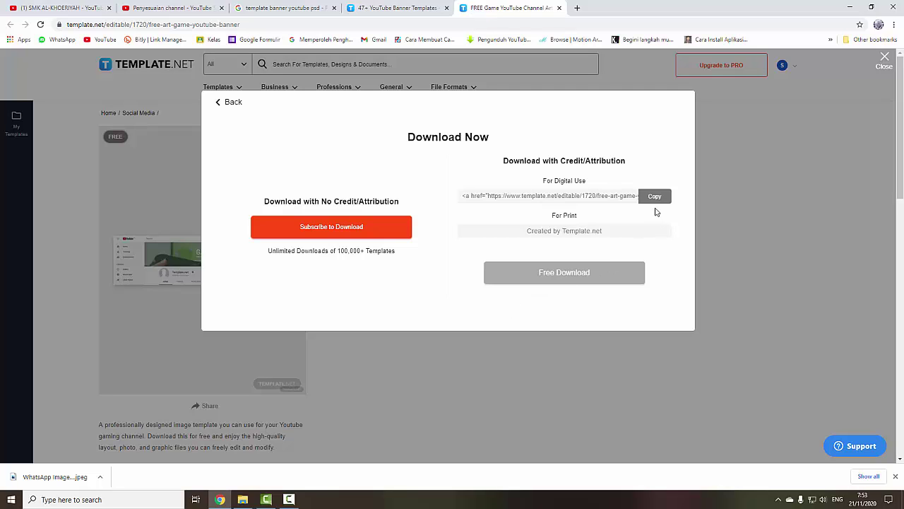
Download the Channel-Art-Game zip free with attribution, then close the template tab
left_click(574, 282)
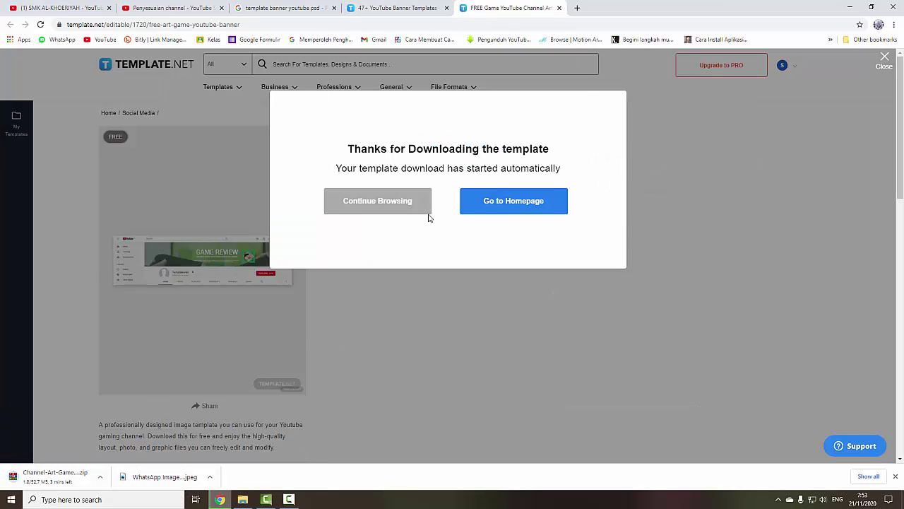
key("ctrl+w")
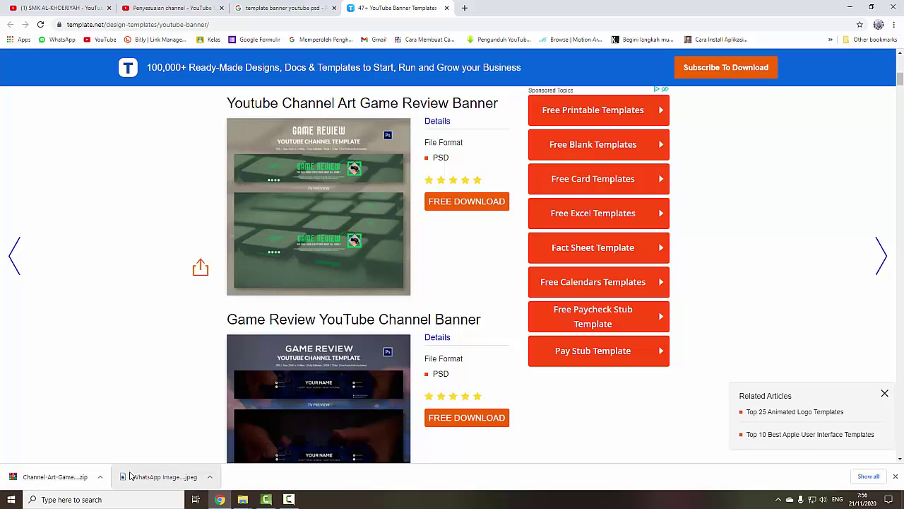
Extract the downloaded Channel-Art-Game-Review_Psd zip into the Downloads folder
left_click(869, 475)
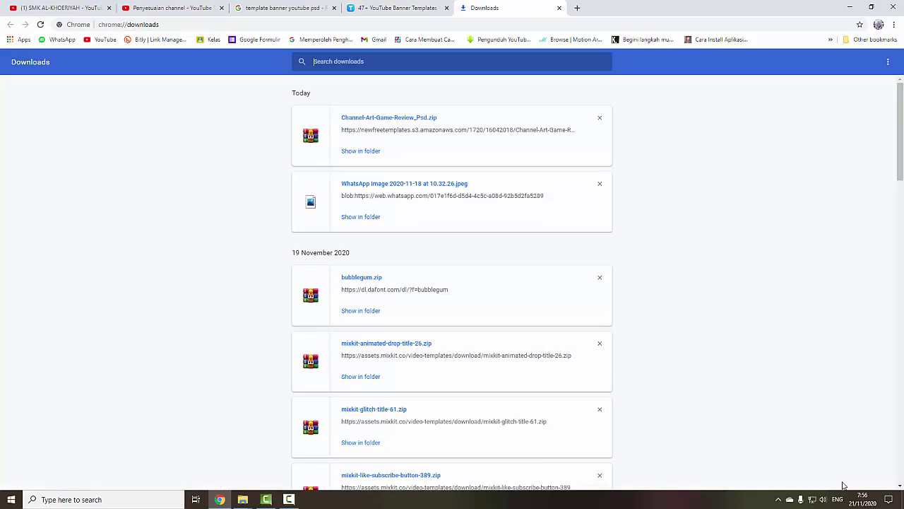
left_click(364, 151)
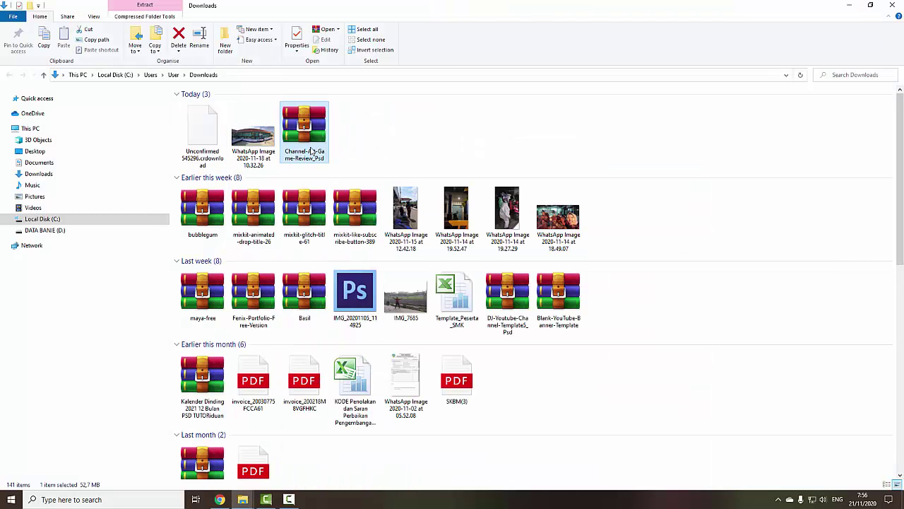
right_click(310, 126)
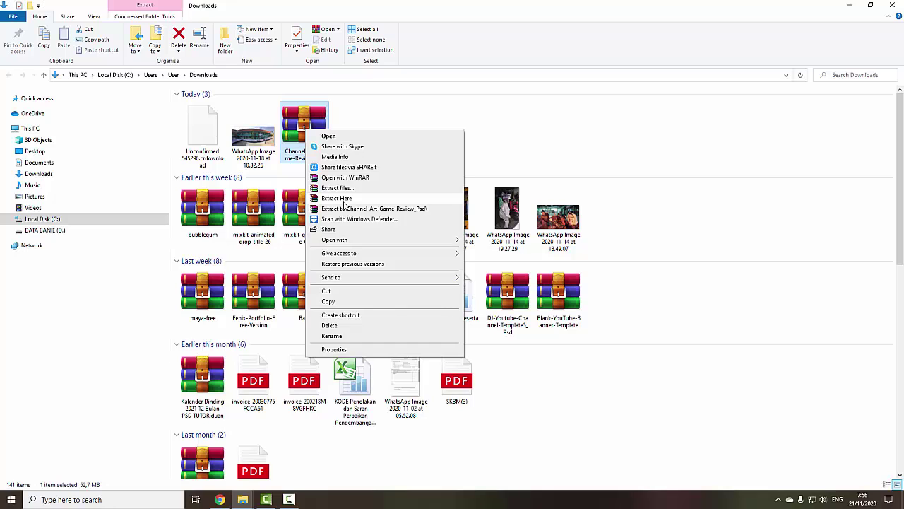
left_click(344, 199)
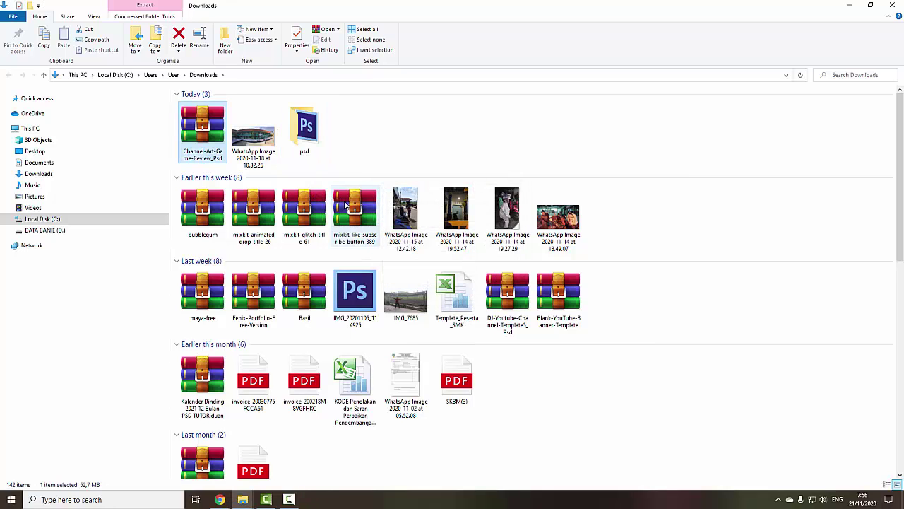
Open Channel Art Game Review from the psd folder in Photoshop
double_click(303, 127)
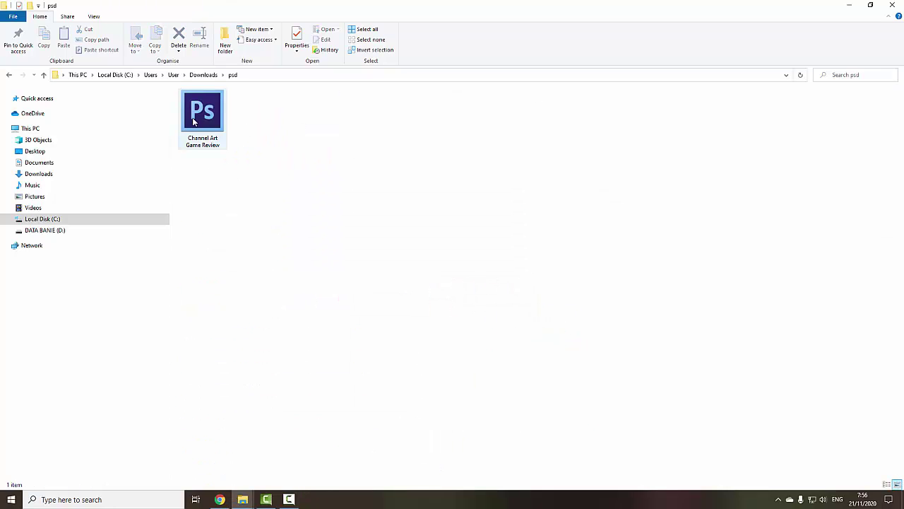
left_click(193, 122)
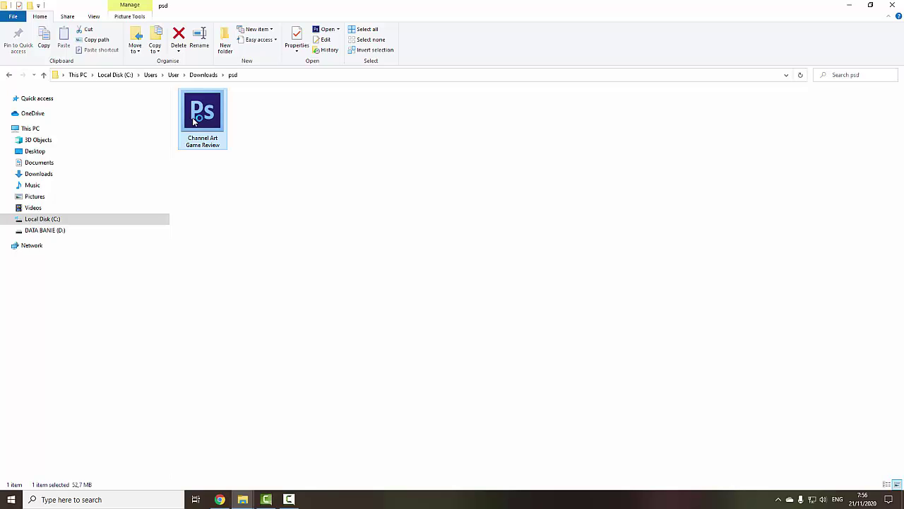
double_click(194, 122)
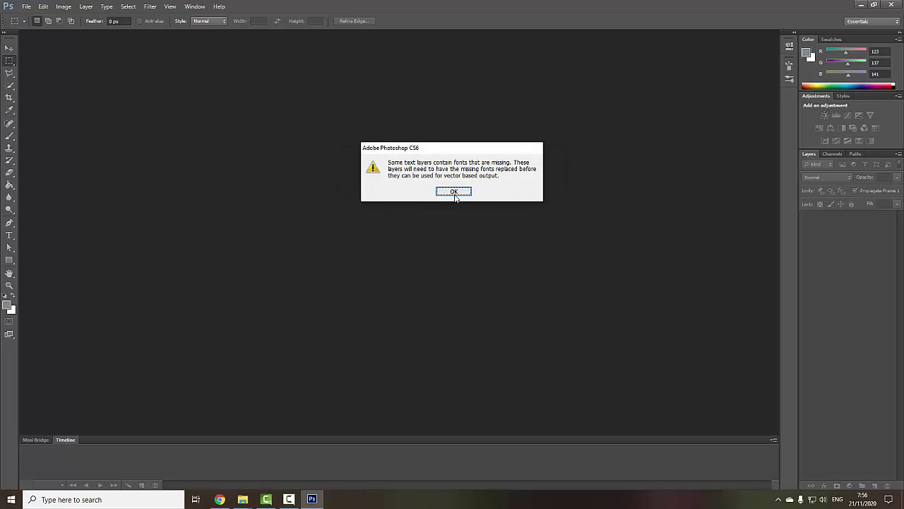
Dismiss the missing fonts warning and select the Move tool
left_click(454, 192)
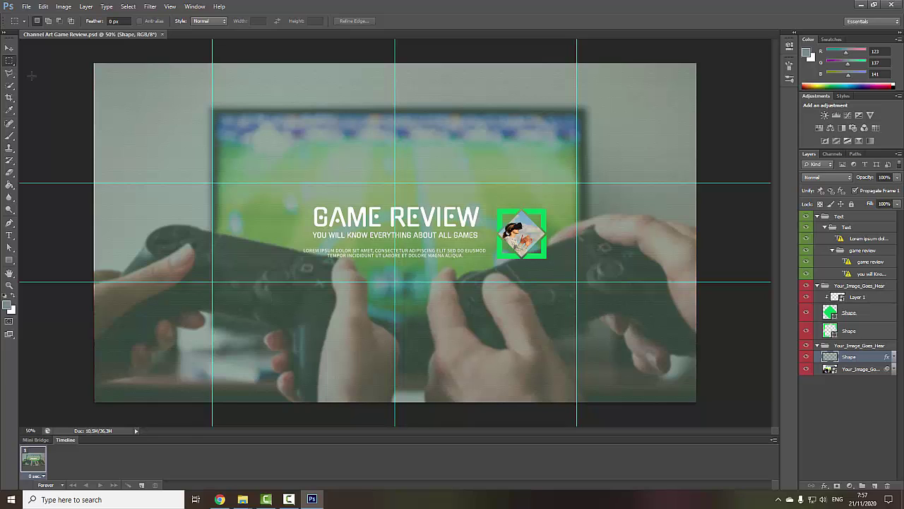
left_click(9, 48)
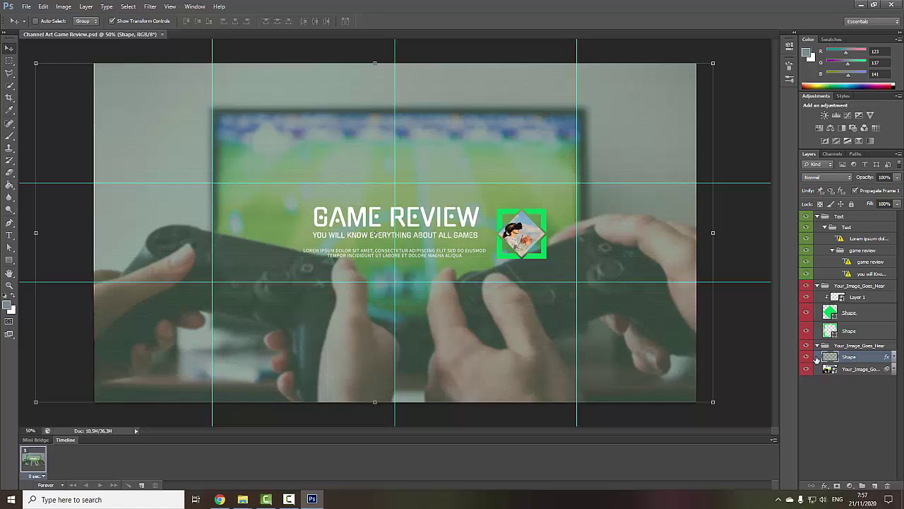
Delete the sample controller photo layer, leaving the banner background transparent
left_click_drag(680, 106, 692, 335)
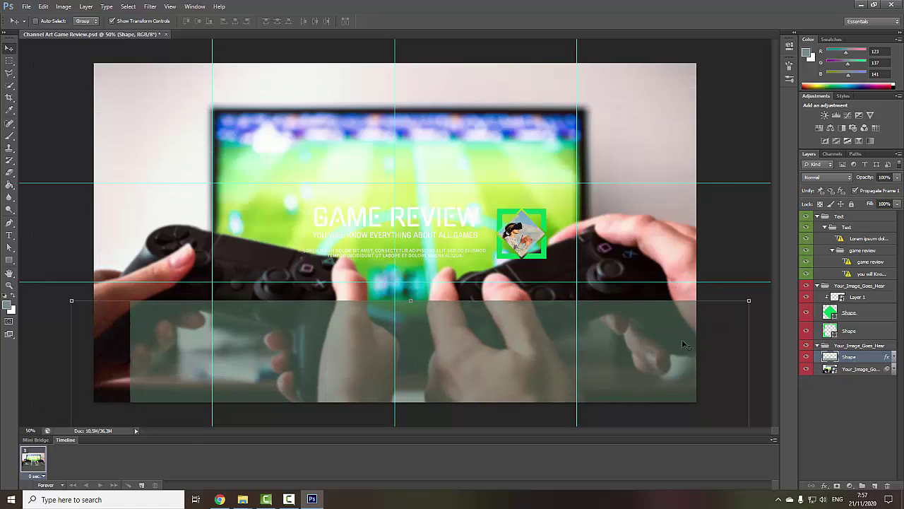
key("ctrl+z")
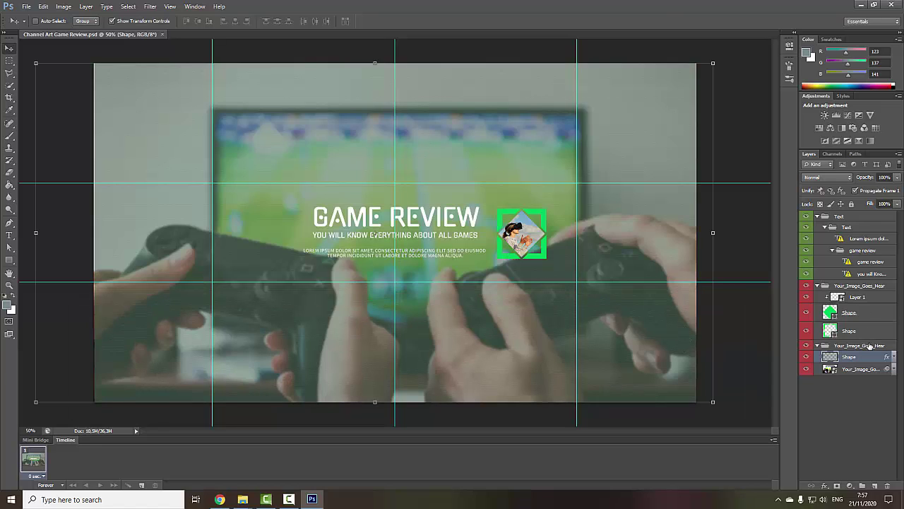
left_click(843, 374)
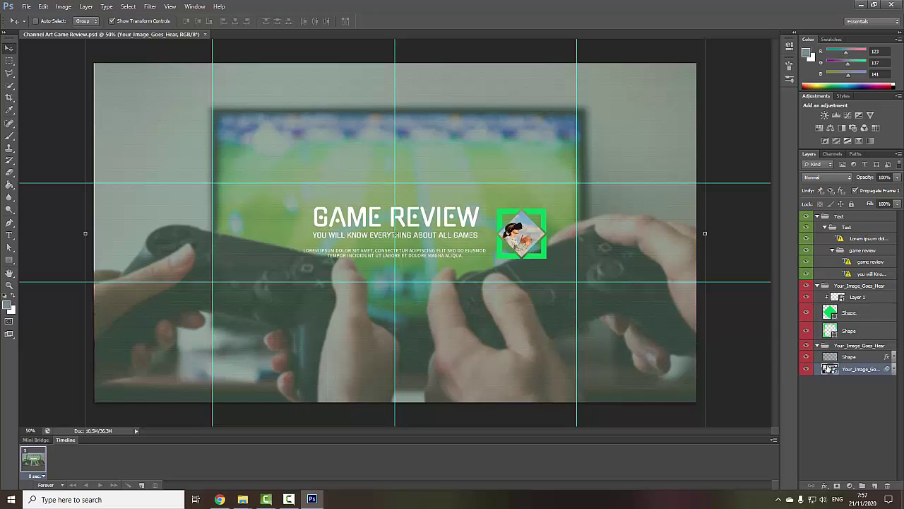
mouse_move(599, 127)
left_mouse_down()
mouse_move(747, 261)
mouse_move(583, 154)
left_mouse_up()
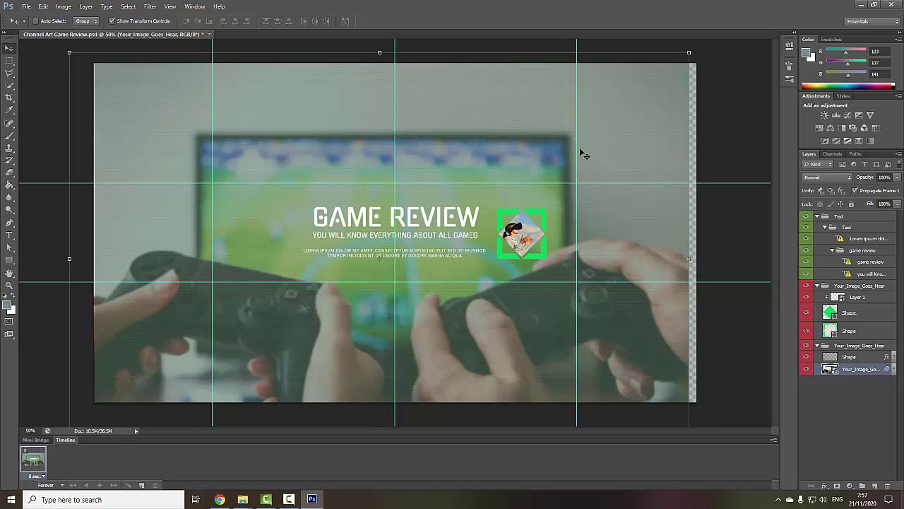
key("Delete")
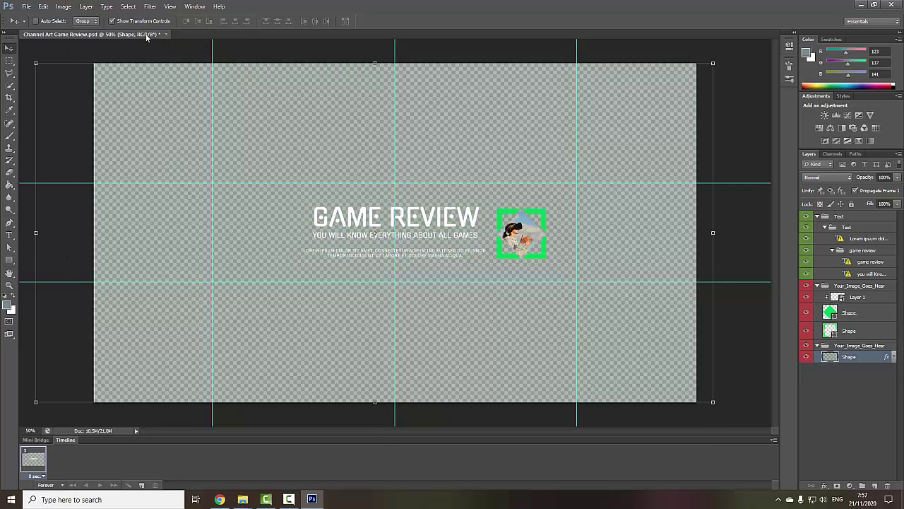
mouse_move(242, 500)
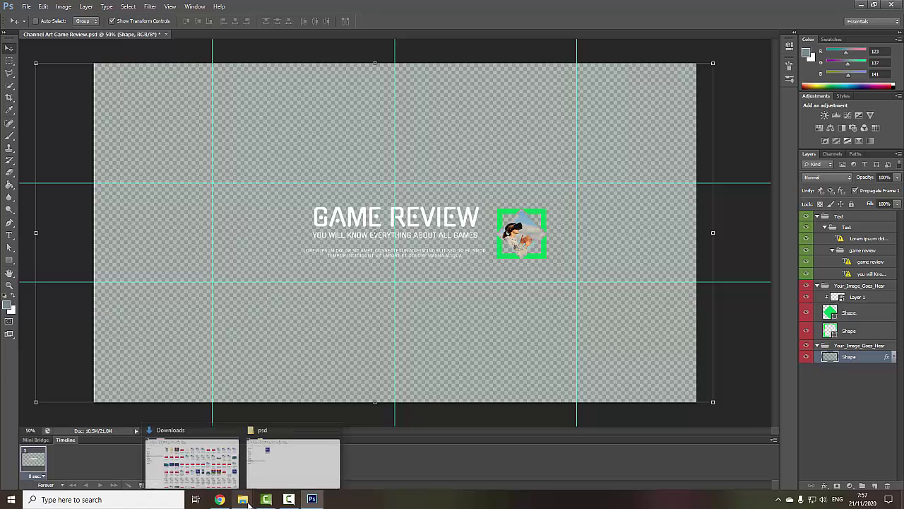
mouse_move(293, 461)
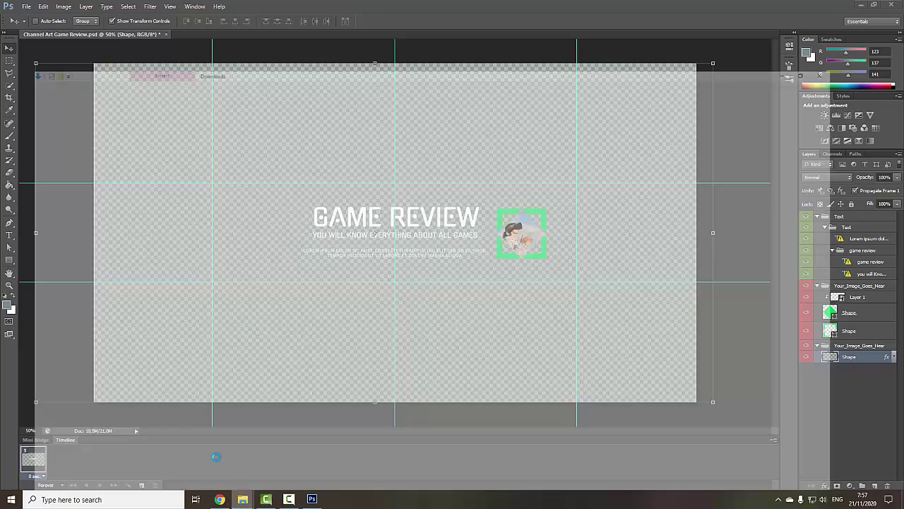
Drag the WhatsApp Image 2020-11-18 school photo from Downloads onto the Photoshop banner
left_click(216, 460)
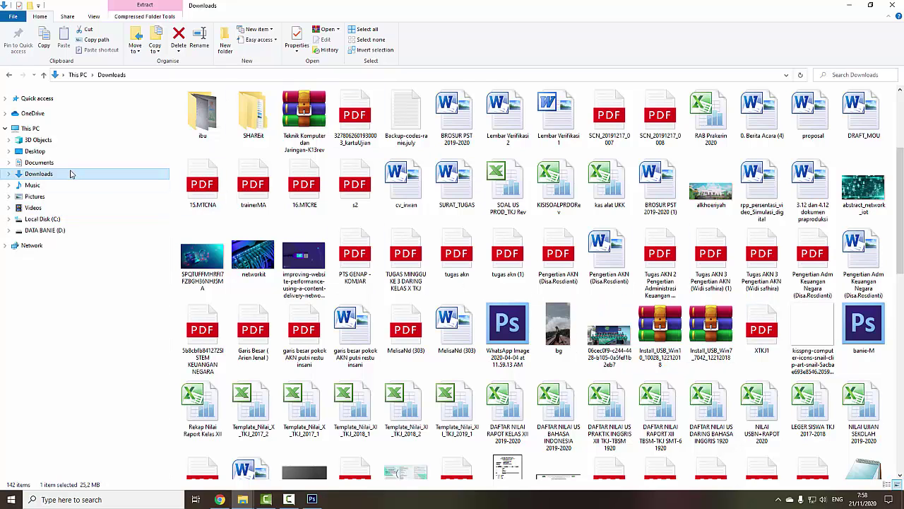
left_click(70, 174)
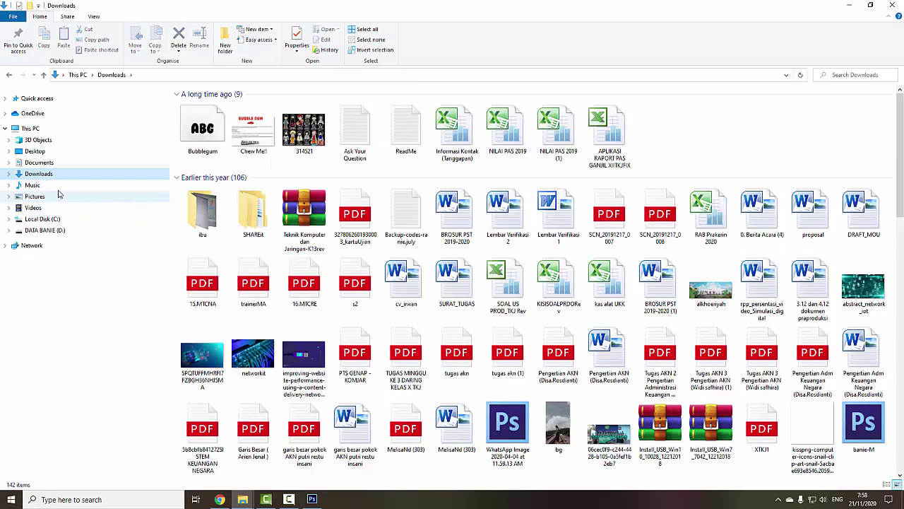
scroll(541, 404, "down", 5)
scroll(541, 404, "down", 10)
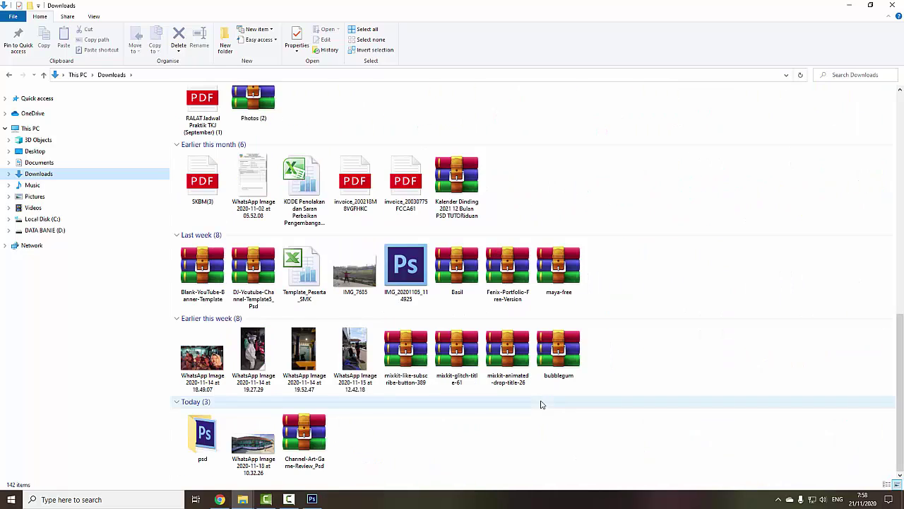
left_click(312, 500)
left_click_drag(311, 499, 392, 333)
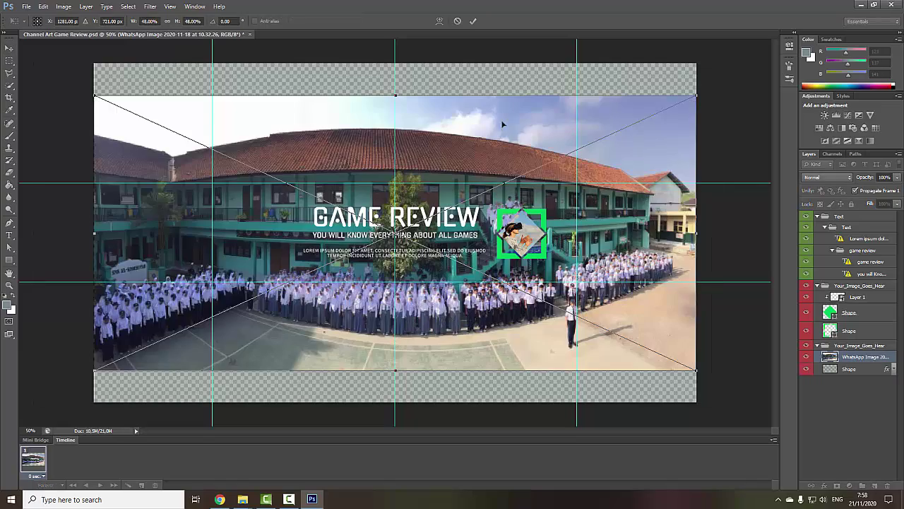
Scale the school photo to about 59% to fill the banner and move it below the Shape layer
left_click_drag(94, 94, 20, 56)
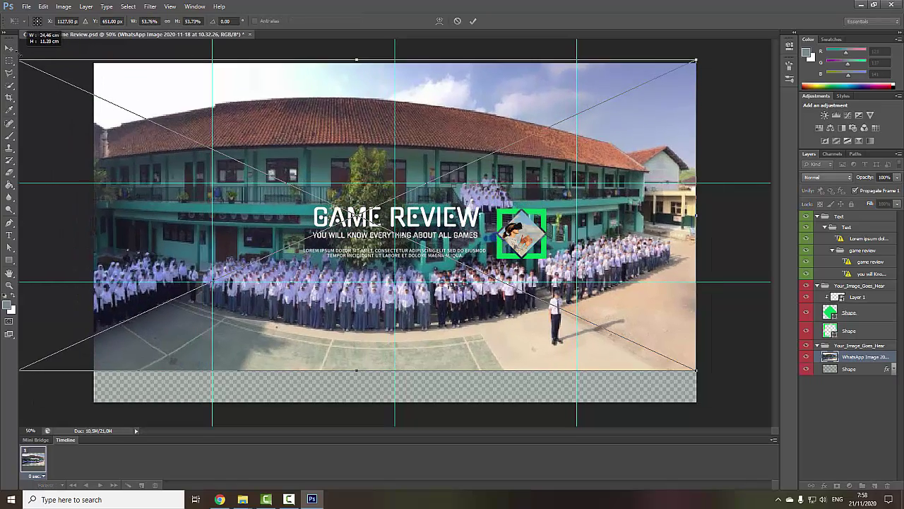
left_click_drag(487, 104, 533, 135)
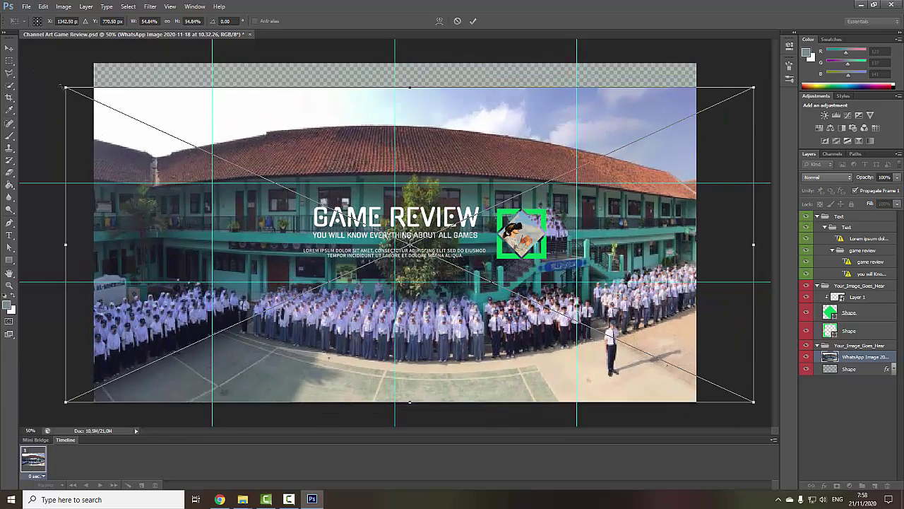
left_click_drag(65, 87, 19, 63)
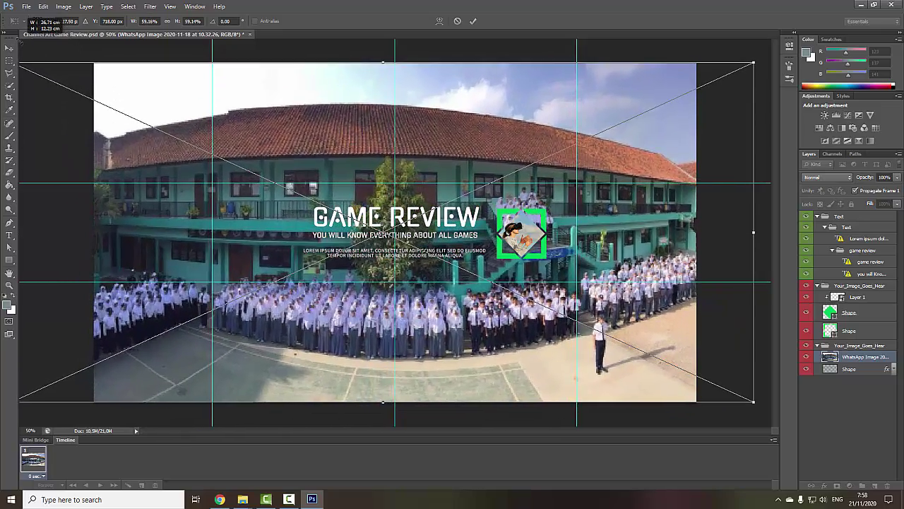
key("Return")
mouse_move(862, 357)
left_mouse_down()
mouse_move(847, 375)
mouse_move(859, 370)
left_mouse_up()
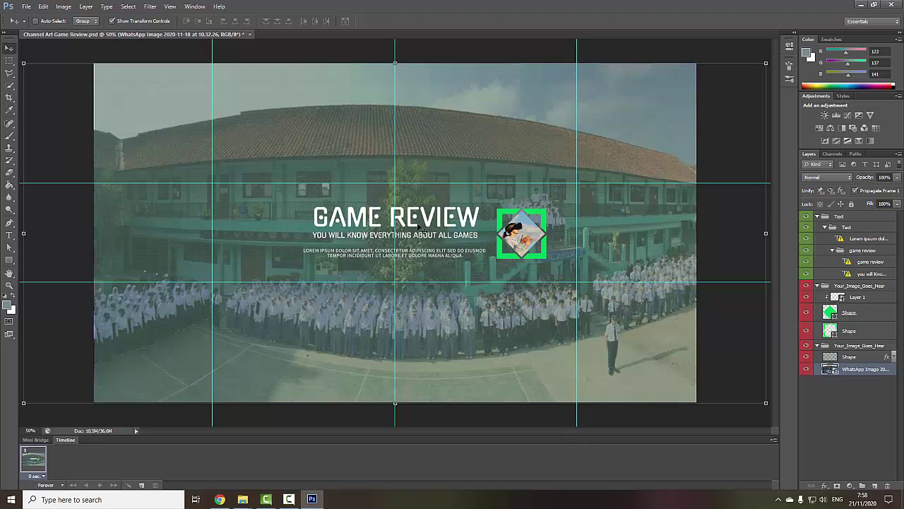
Retype the GAME REVIEW title as 'SMK AL-KHOERIYAH'
left_click(863, 241)
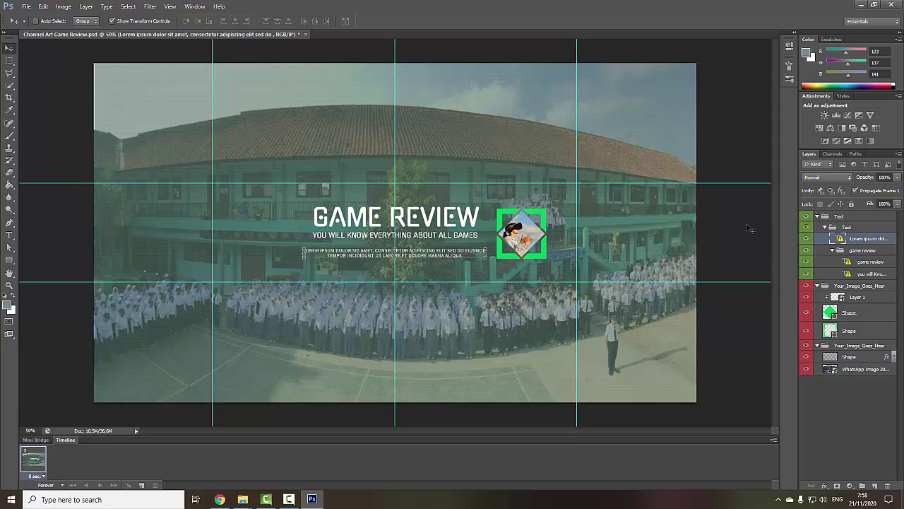
left_click(862, 251)
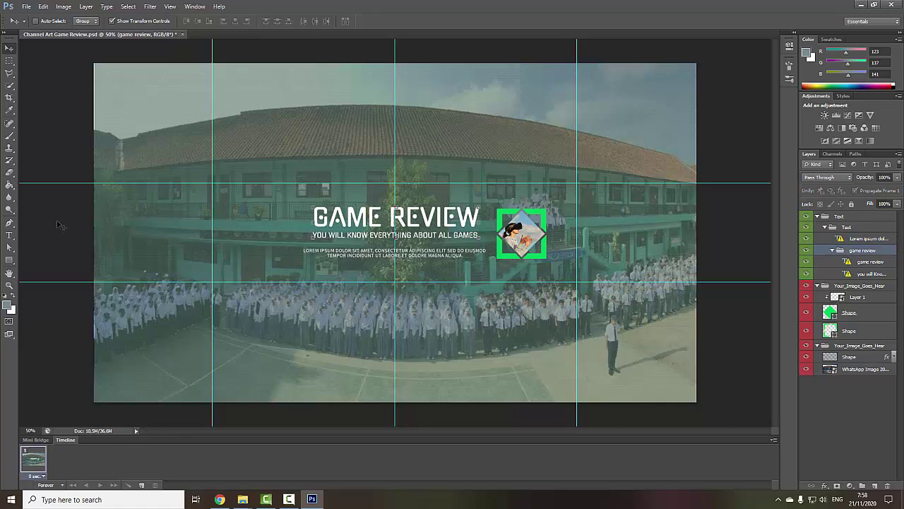
left_click(8, 235)
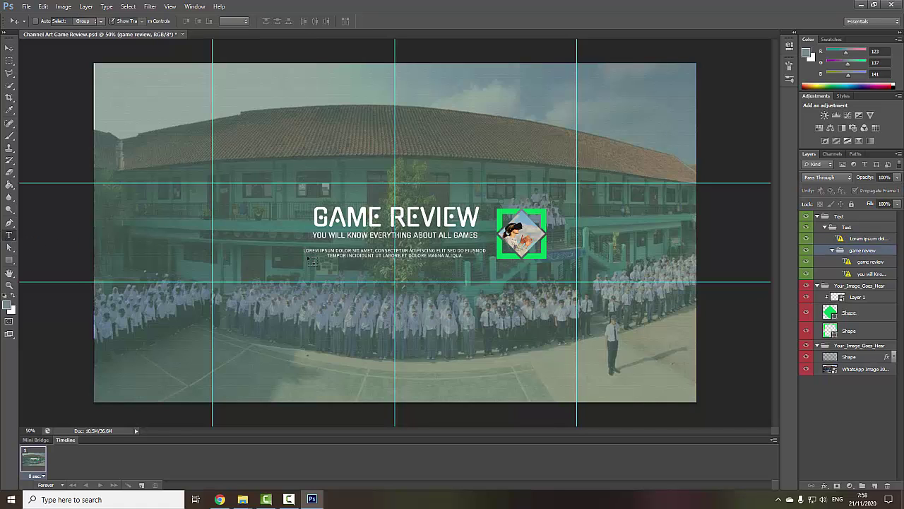
left_click(459, 220)
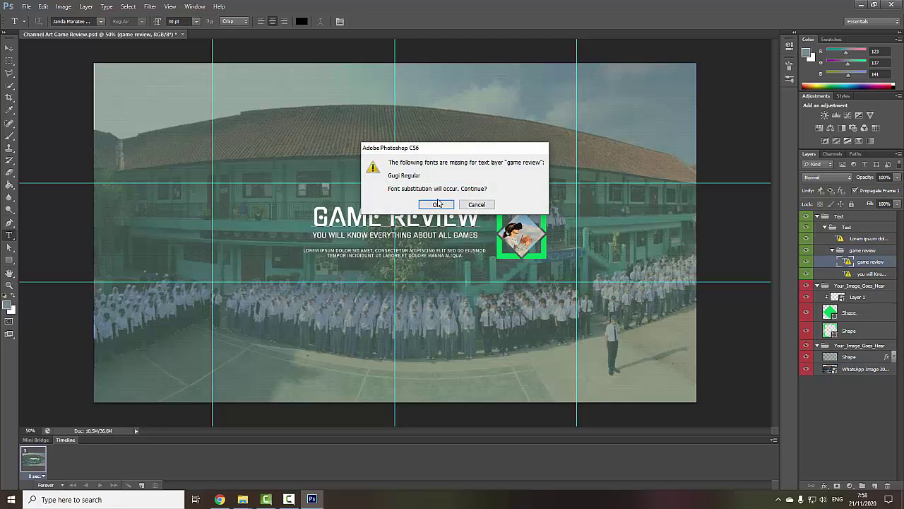
left_click(438, 204)
left_click_drag(477, 219, 301, 216)
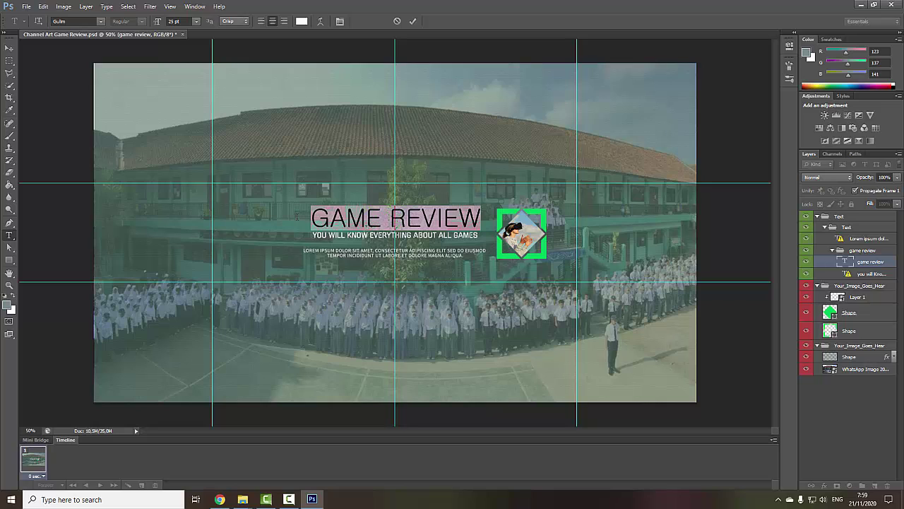
type("SMK A")
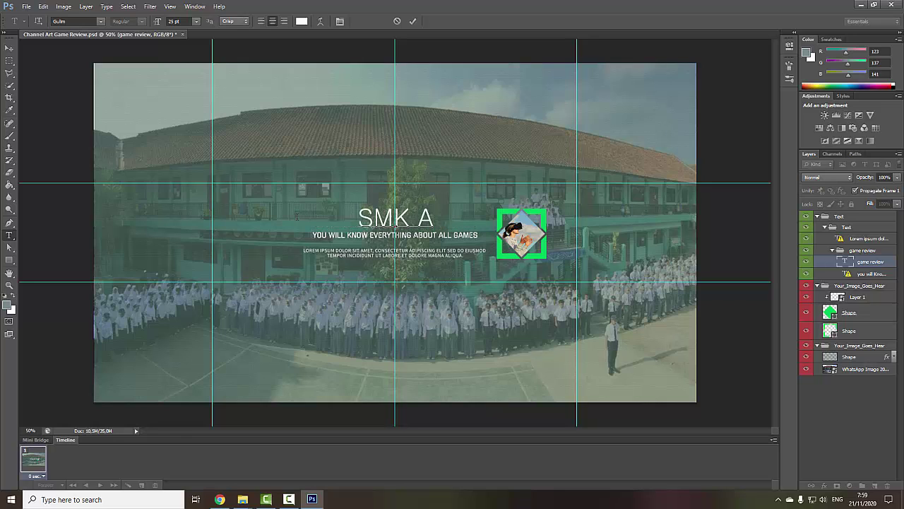
type("L-L")
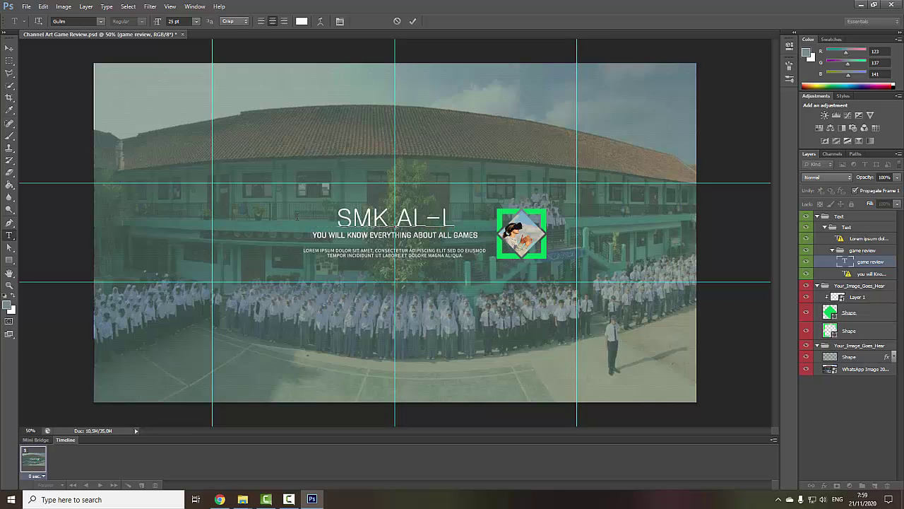
type("K")
key("BackSpace")
key("BackSpace")
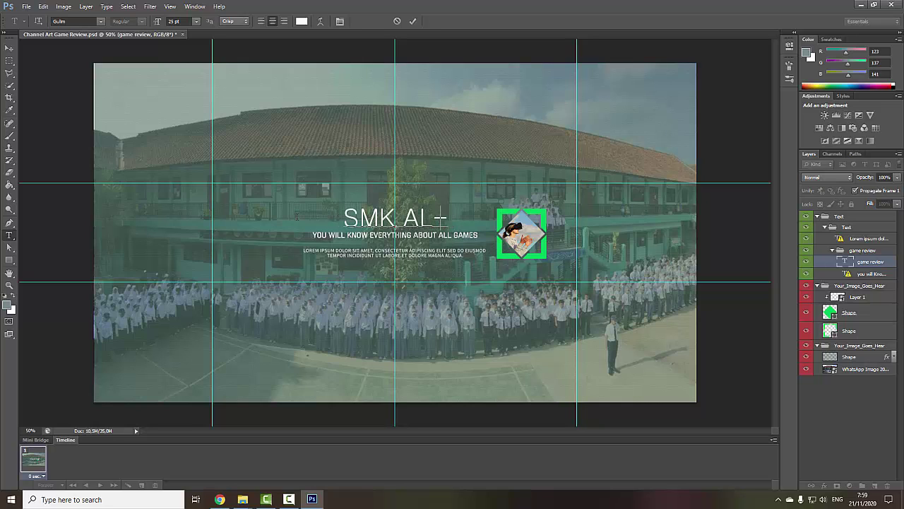
key("BackSpace")
type("-K")
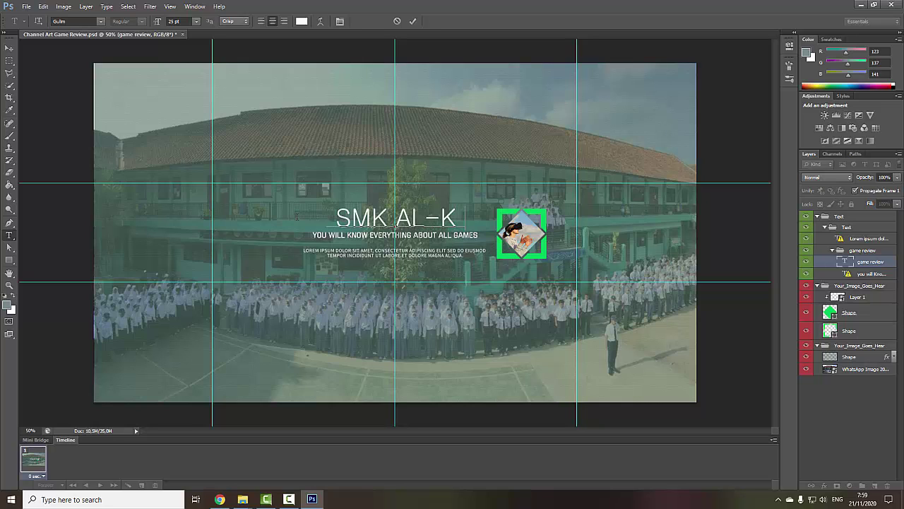
type("HOERIYAH")
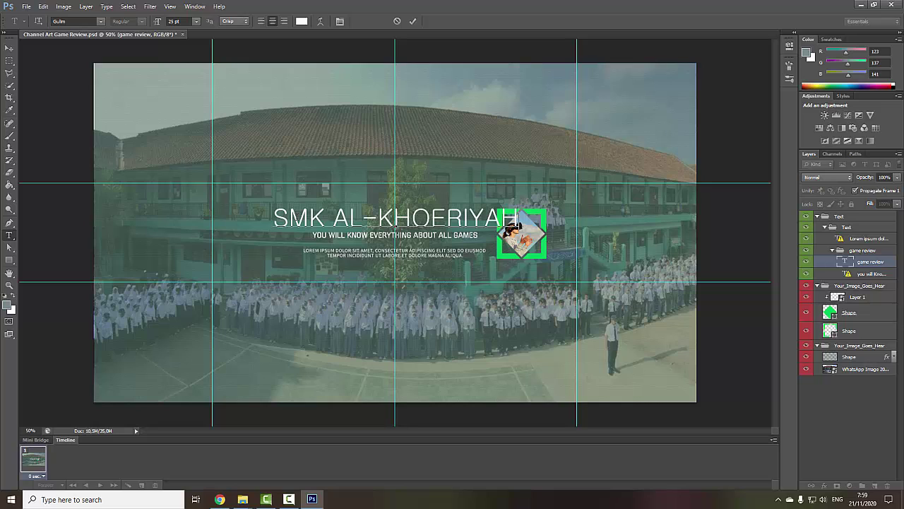
left_click(9, 47)
Scale the title down to about 87% so it fits beside the logo
key("ctrl+t")
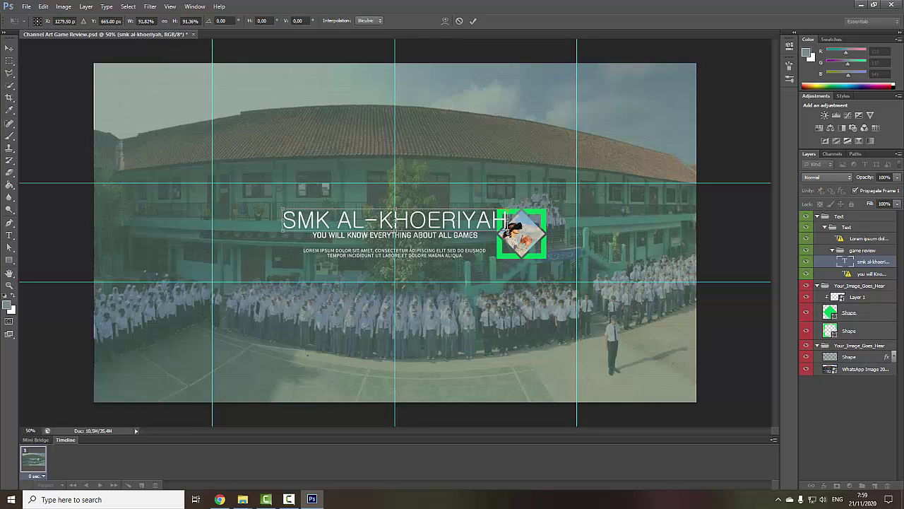
left_click_drag(519, 207, 496, 210)
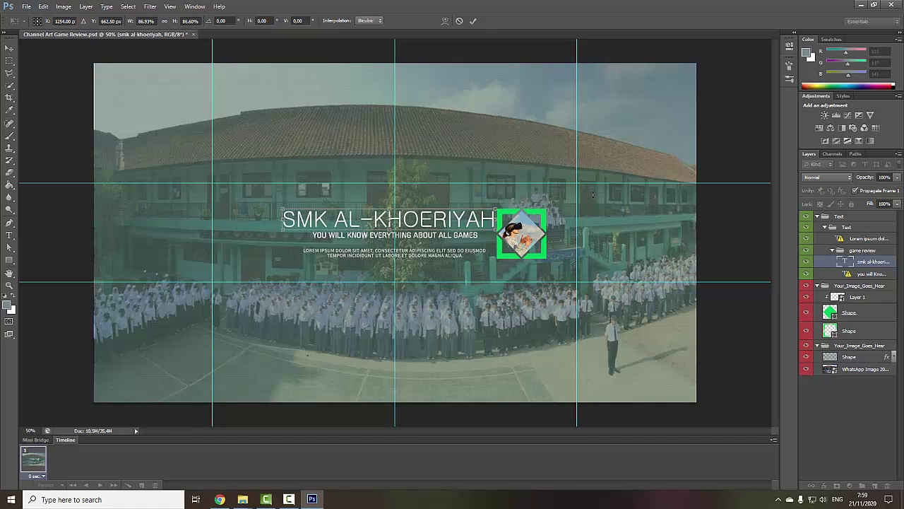
left_click(9, 48)
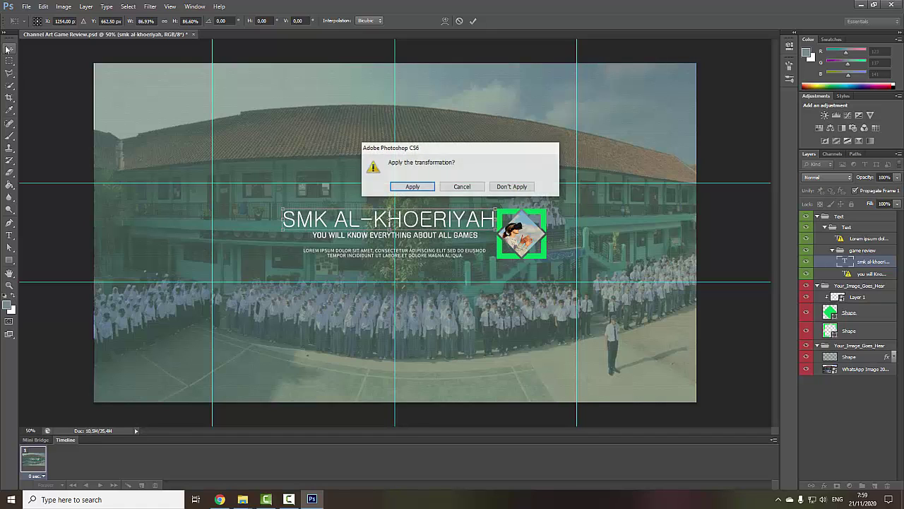
left_click(412, 186)
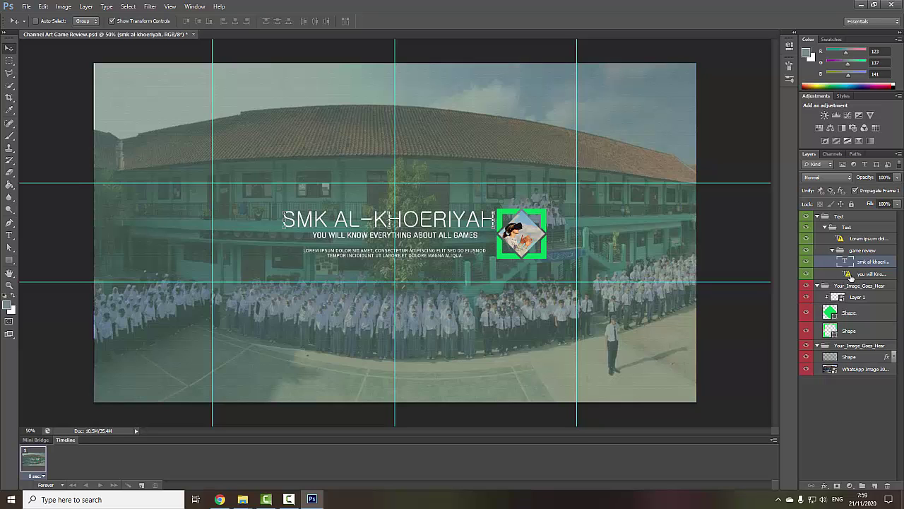
Retype the subtitle as 'SEKOLAH MENENGAH KEJURUAN AL-KHOERIYAH KOTA TASIKMALAYA'
left_click(867, 274)
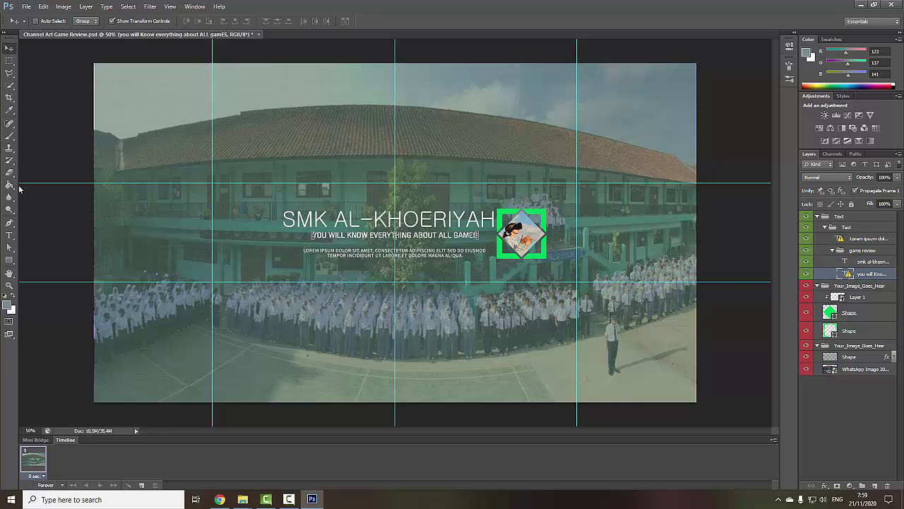
left_click(9, 235)
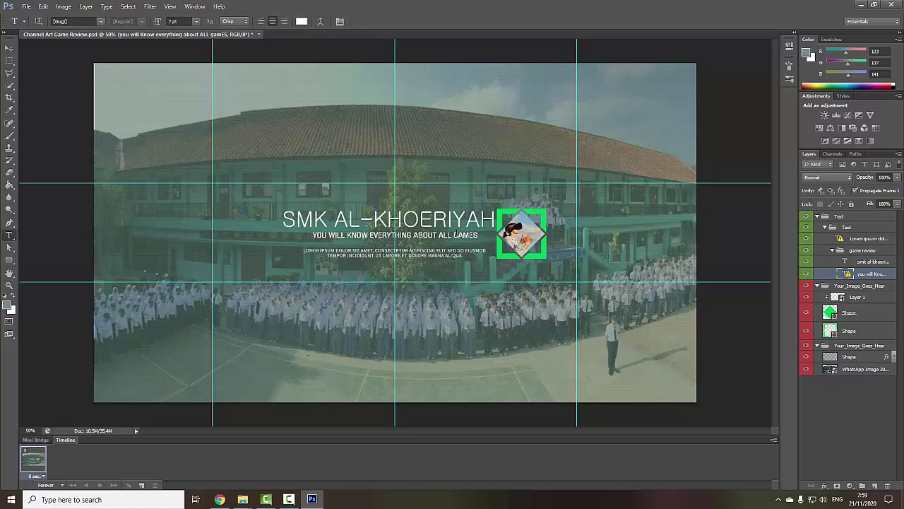
left_click(475, 235)
left_click(464, 210)
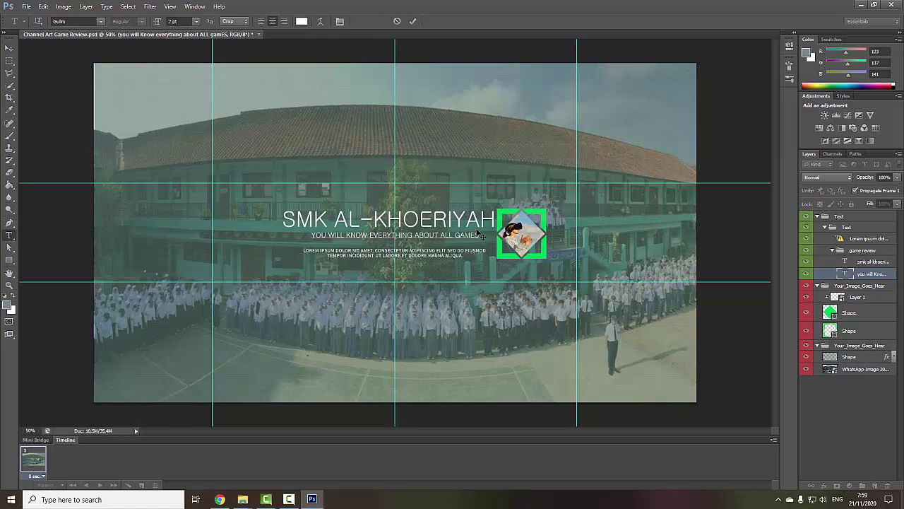
left_click_drag(480, 235, 309, 235)
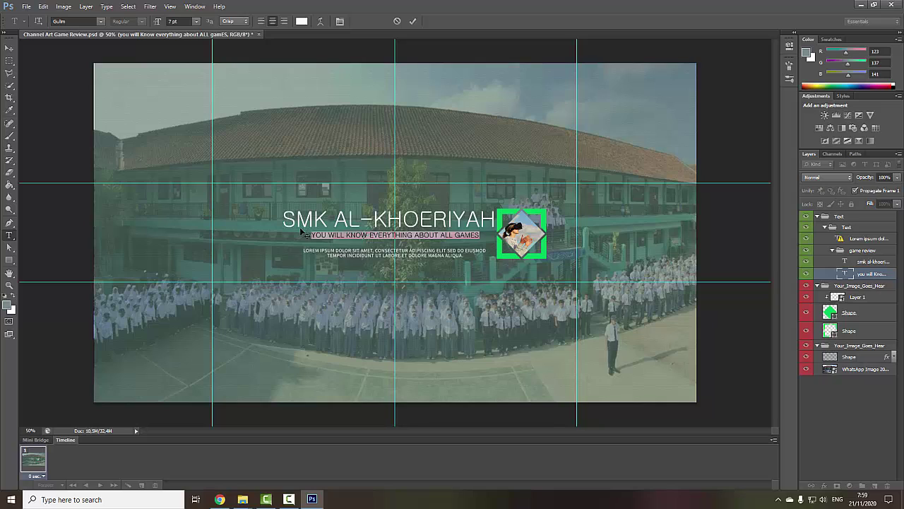
type("SEK")
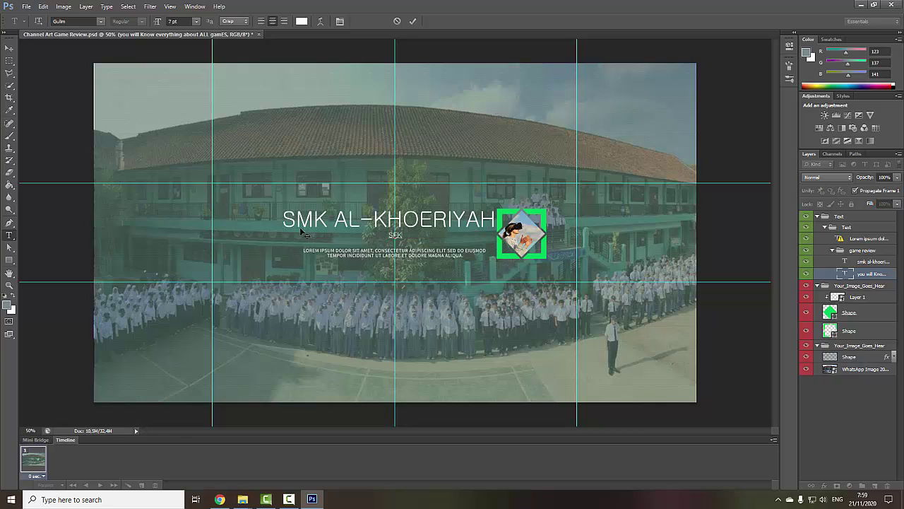
type("OLAH MENE")
type("NGAN")
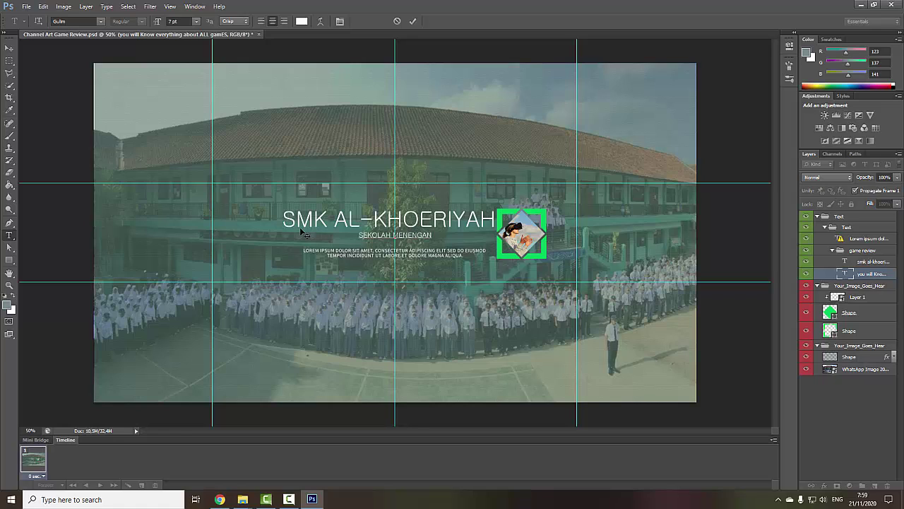
key("BackSpace")
type("H KER")
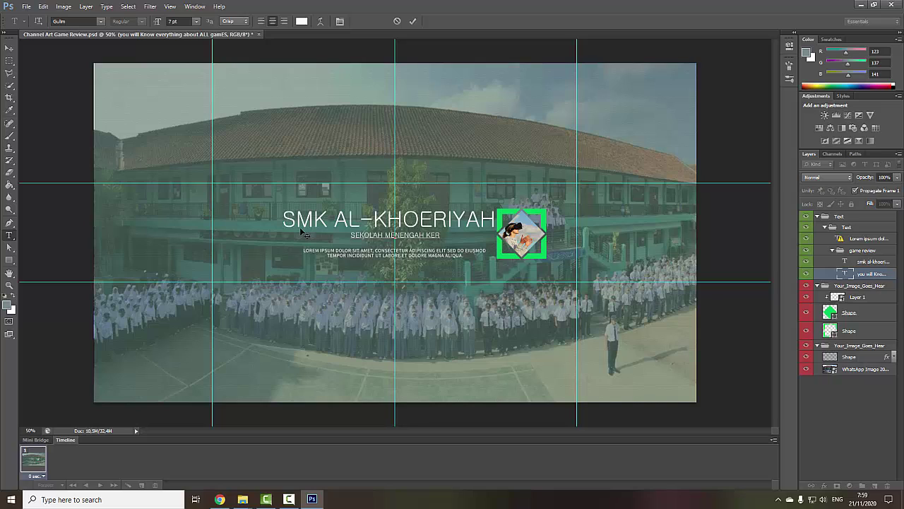
key("BackSpace")
type("JURUAN ")
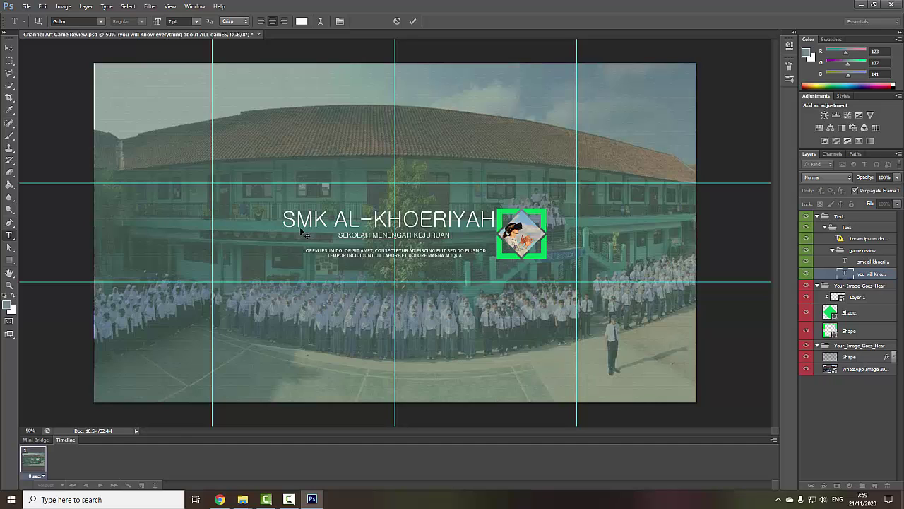
type("A")
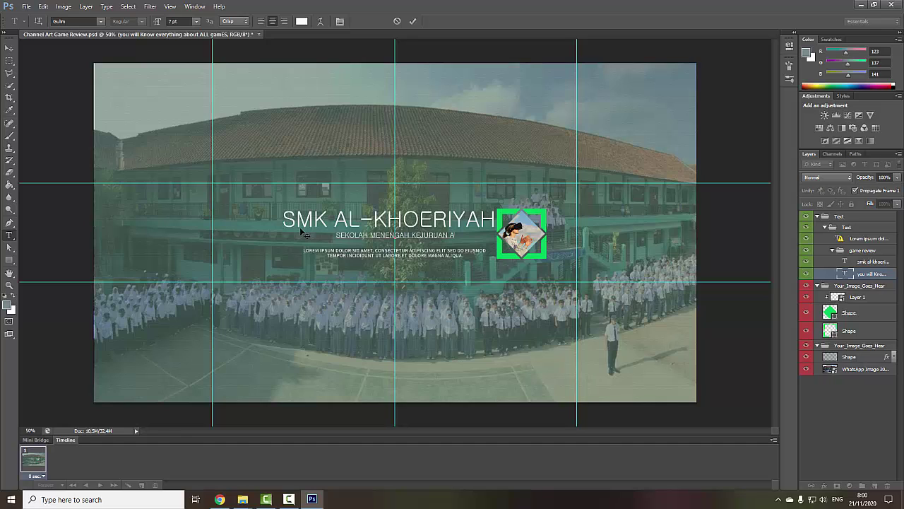
type("L")
type("-K")
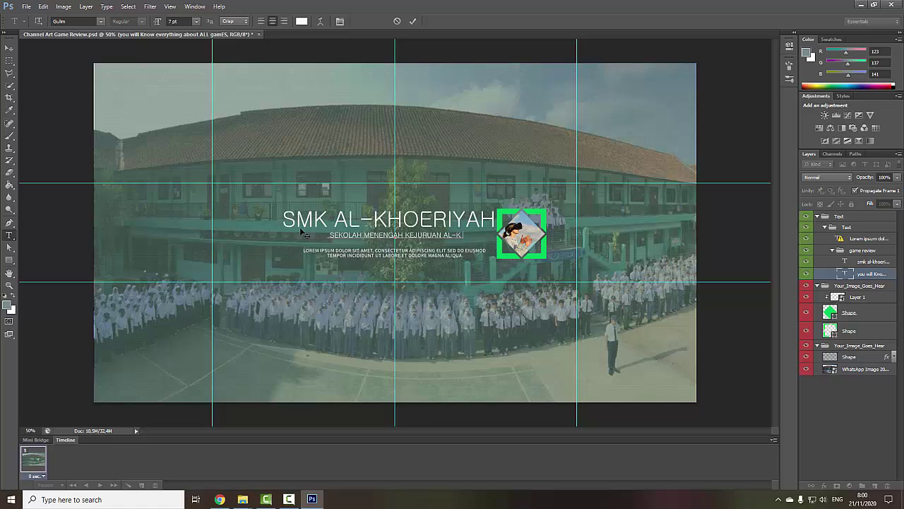
type("HOERIYAH ")
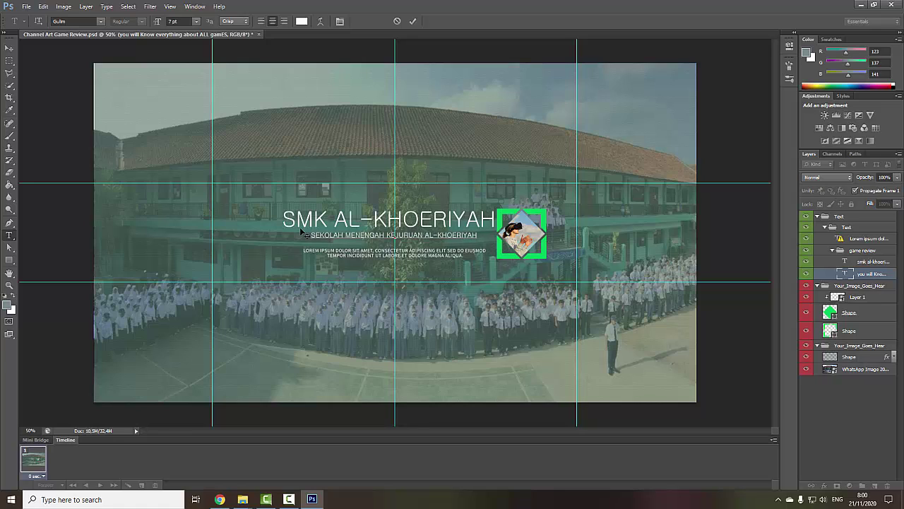
type("KOTA")
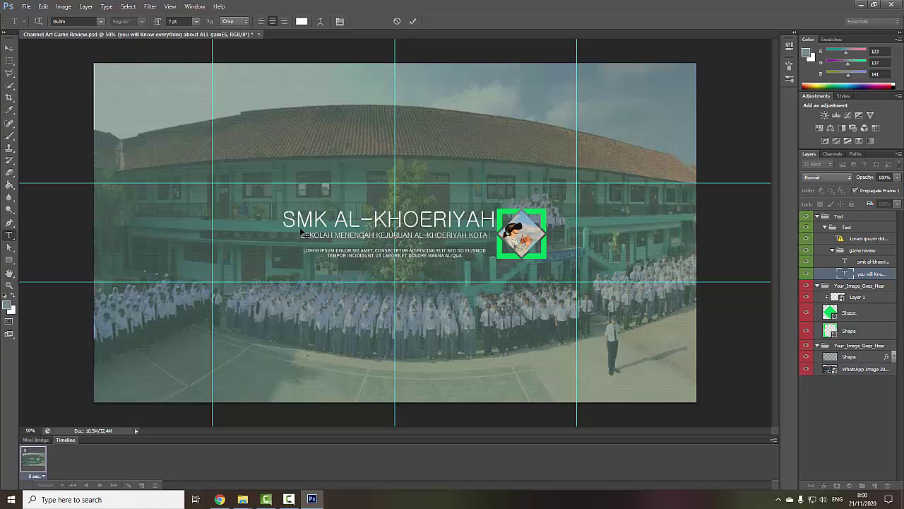
type(" TS")
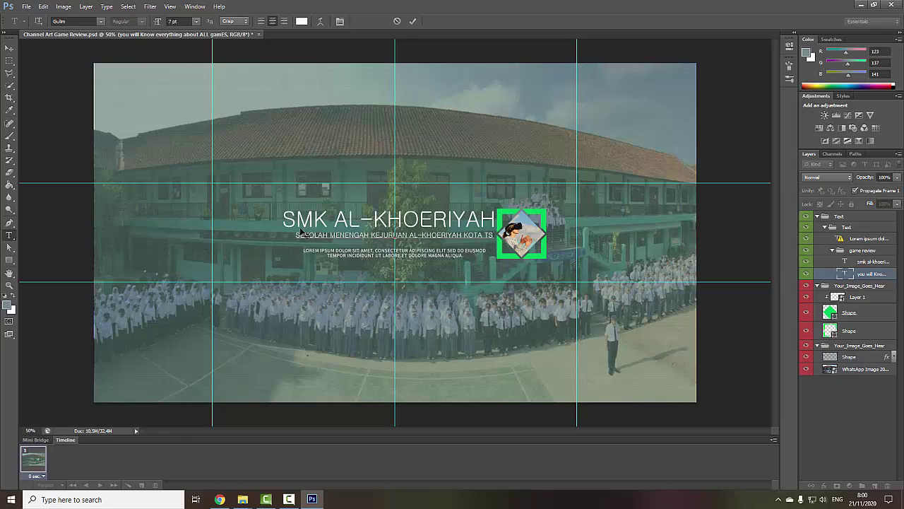
key("BackSpace")
type("ASIKMA")
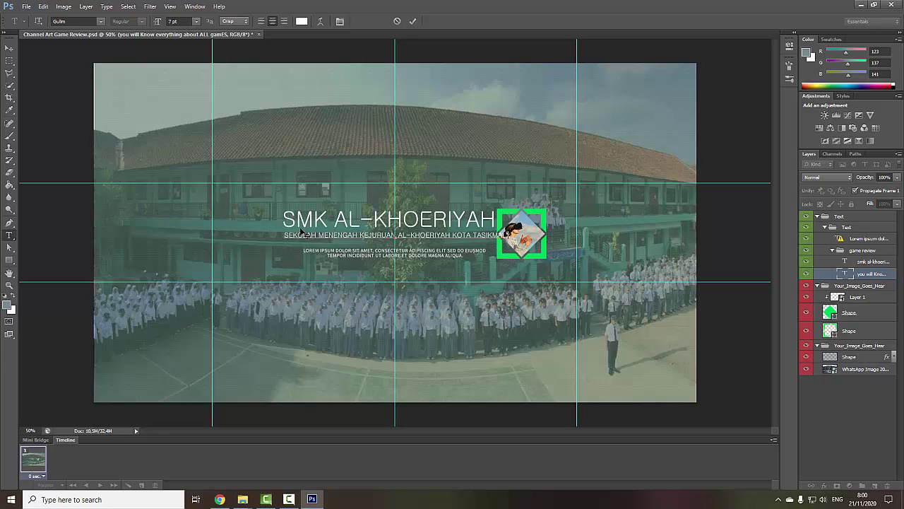
type("LA")
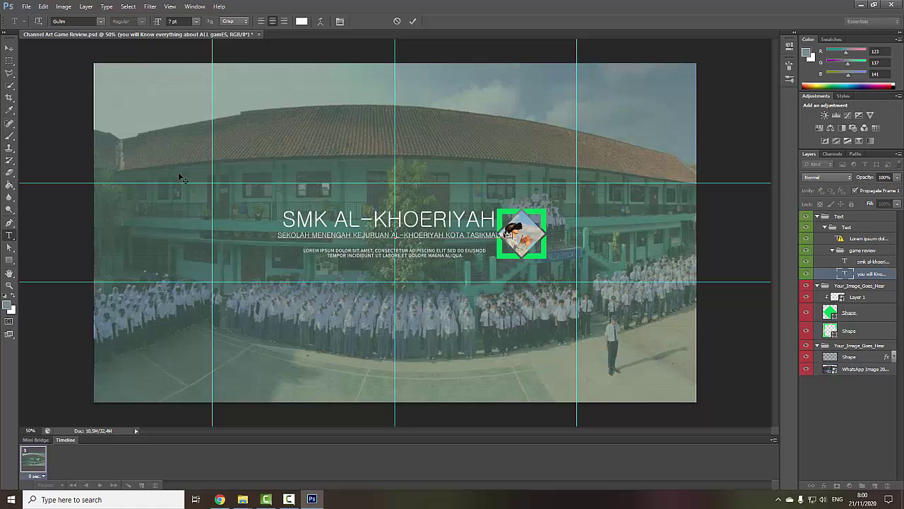
Set the subtitle to 6 pt and stretch it slightly to span under the name
left_click_drag(507, 235, 279, 236)
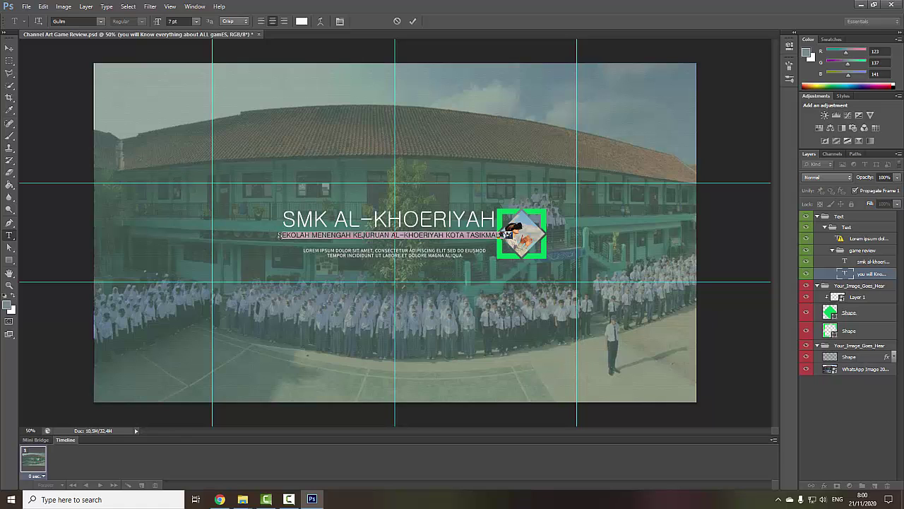
left_click(198, 21)
left_click(198, 46)
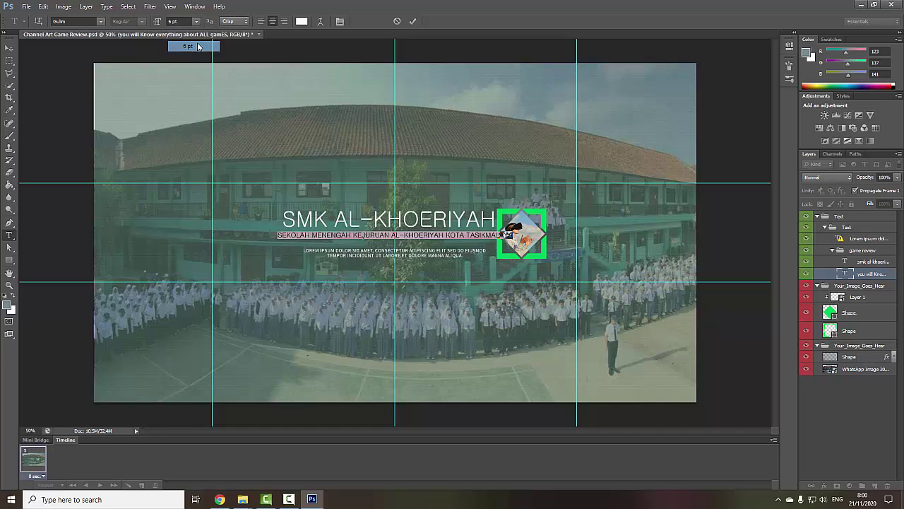
left_click(12, 51)
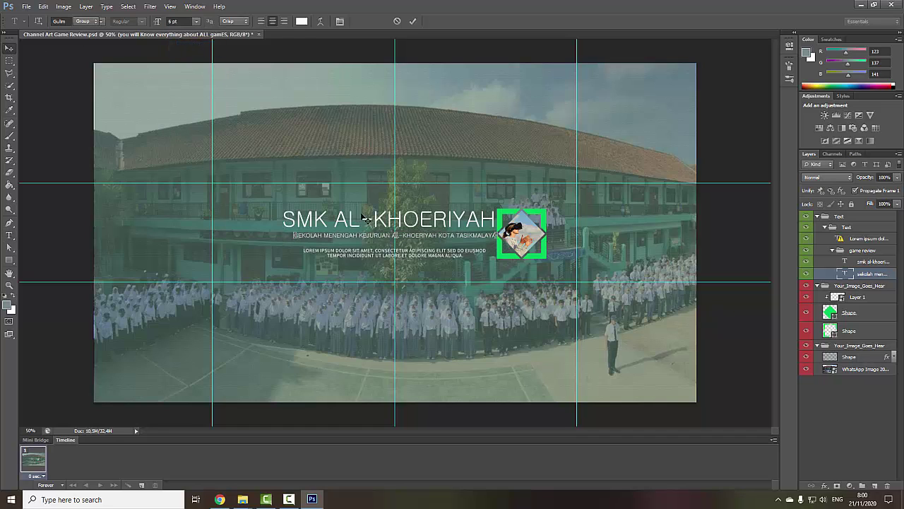
key("ctrl+t")
left_click_drag(291, 239, 282, 241)
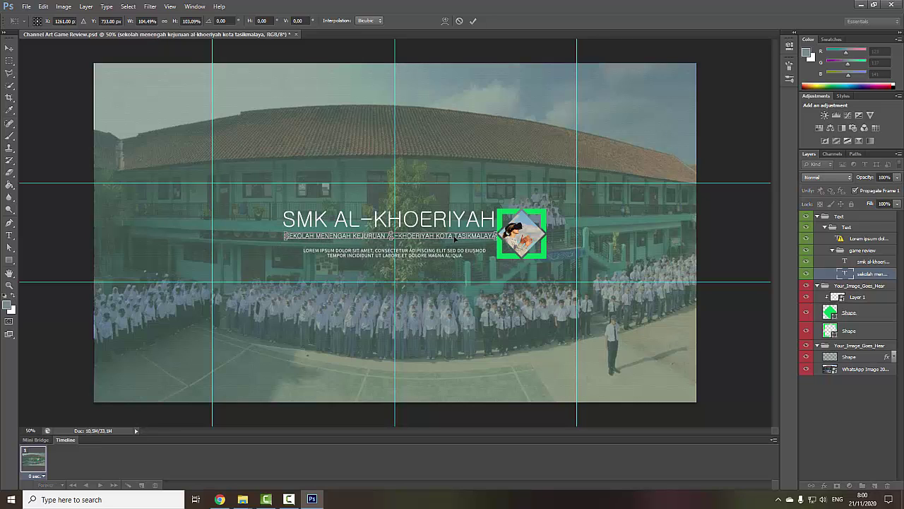
key("Return")
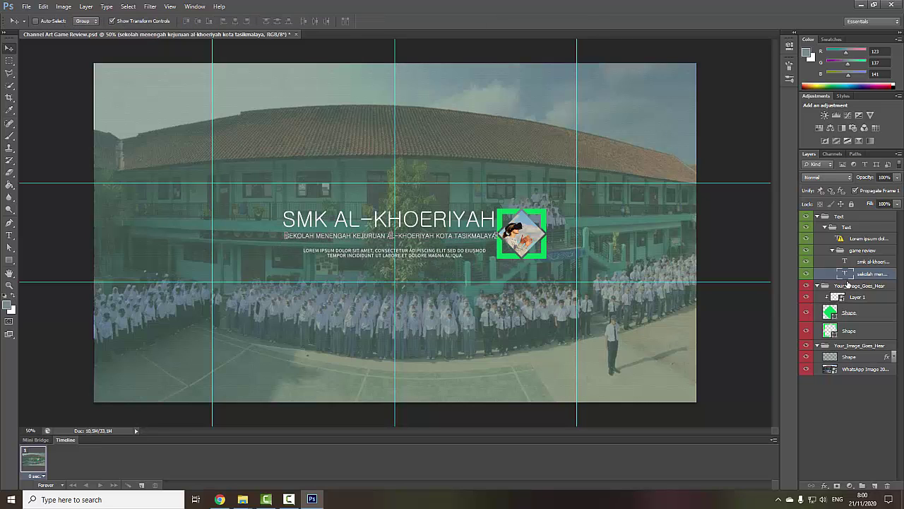
Delete both lorem ipsum placeholder lines from their text layer
left_click(861, 262)
left_click(857, 243)
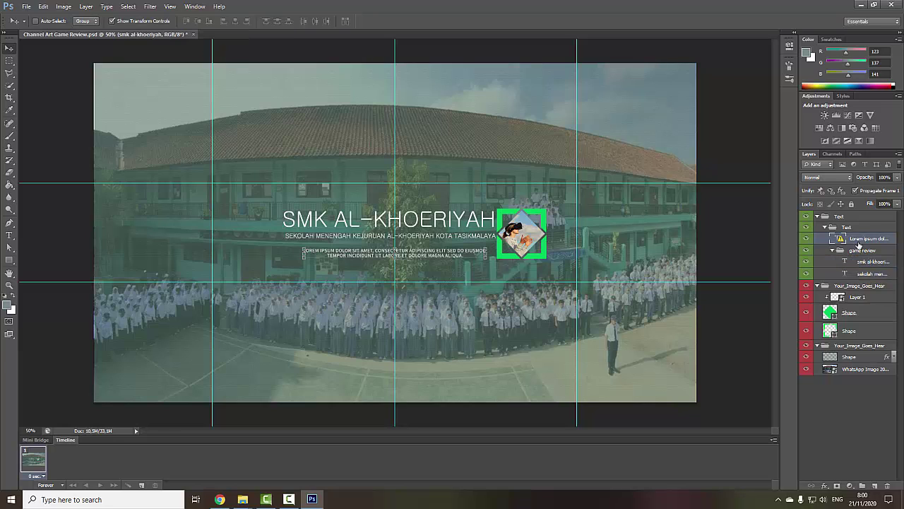
left_click(9, 235)
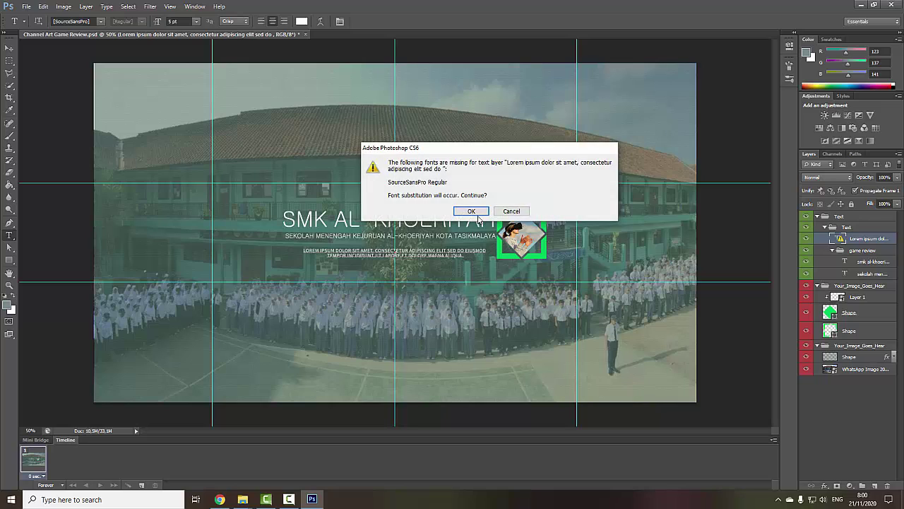
left_click(471, 211)
left_click_drag(465, 255, 297, 242)
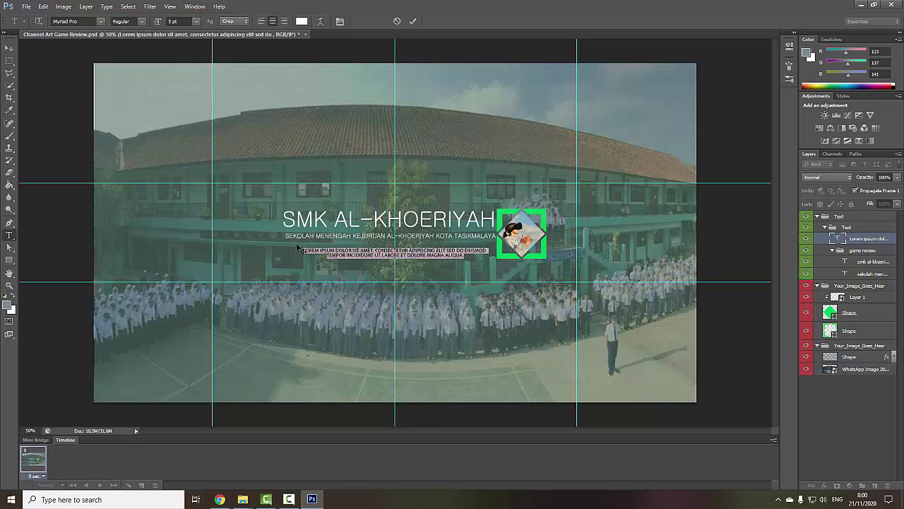
key("BackSpace")
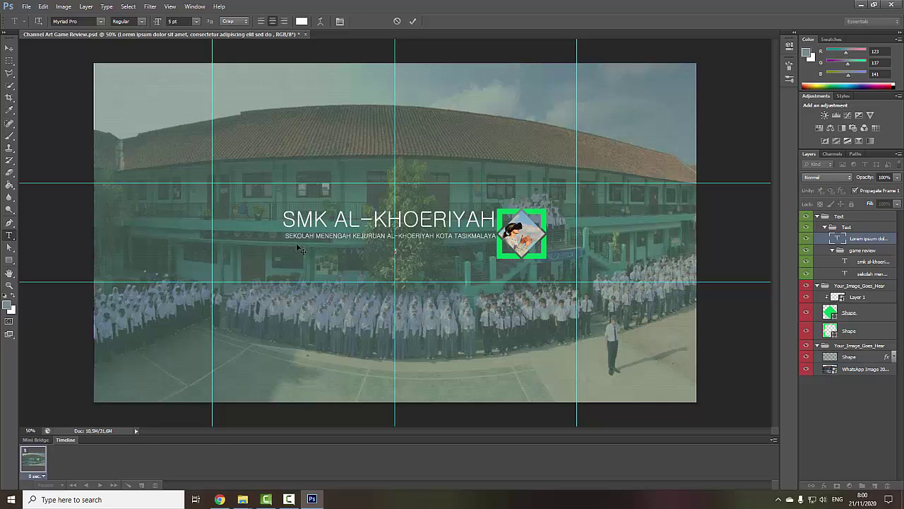
Type the school's street address as one line, then nudge Layer 1 slightly
type("Jl. An")
key("BackSpace")
key("BackSpace")
key("BackSpace")
type("Jalan ")
type("KHoer")
type(" Affandi")
type(" No ")
type("34 CIH")
type("ERANG ")
type("-CIBERUEU")
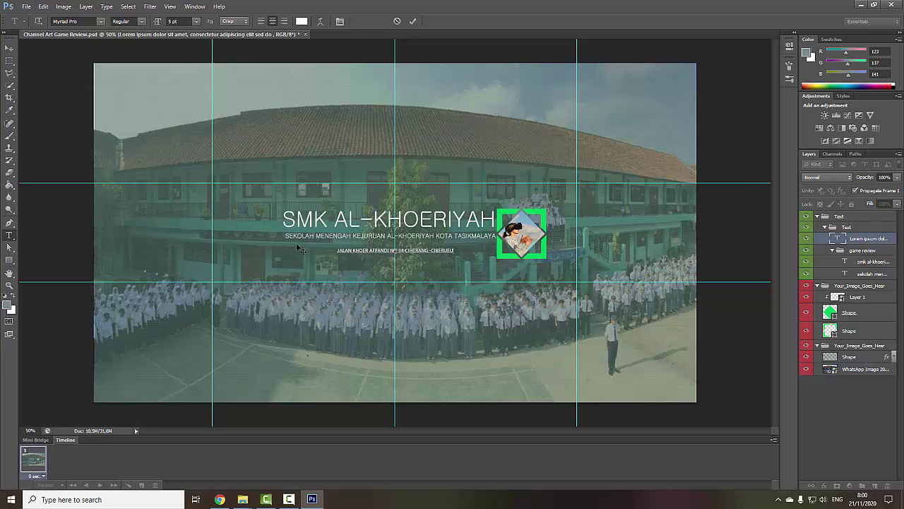
type("M TASIK")
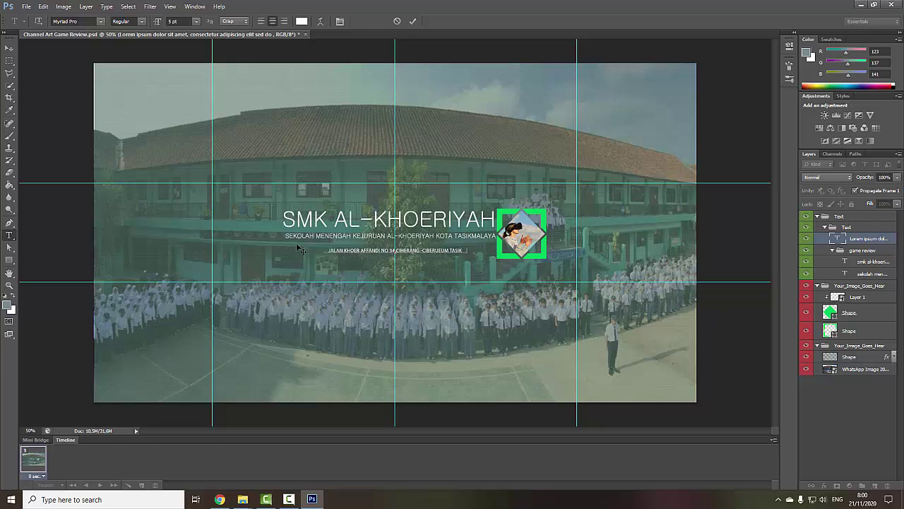
type("MALAYA")
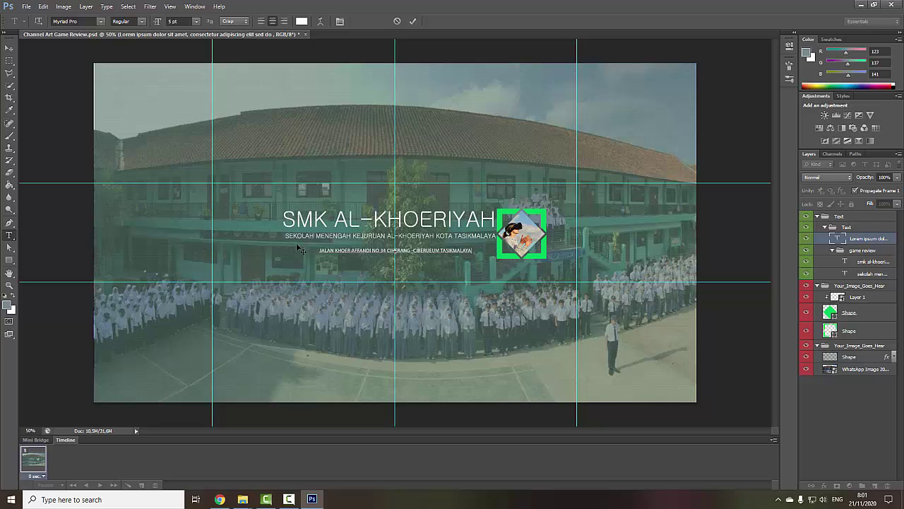
type(" 461")
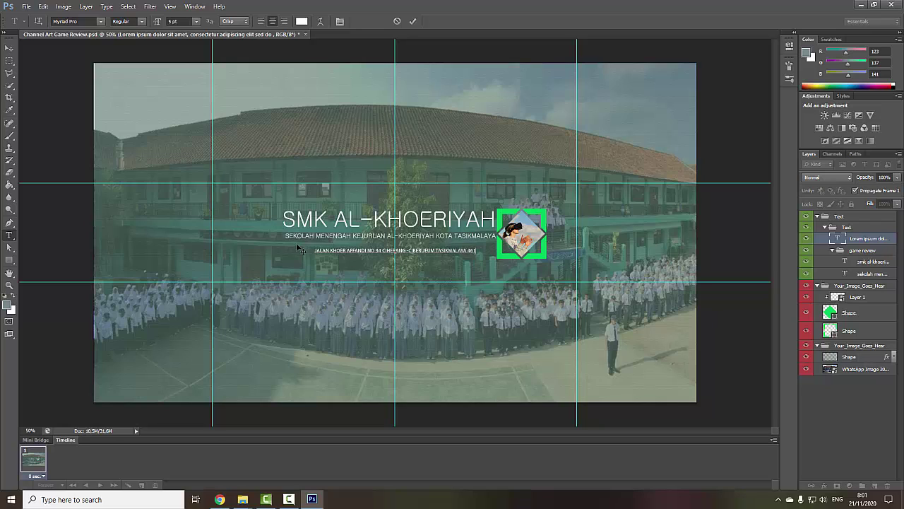
type("96")
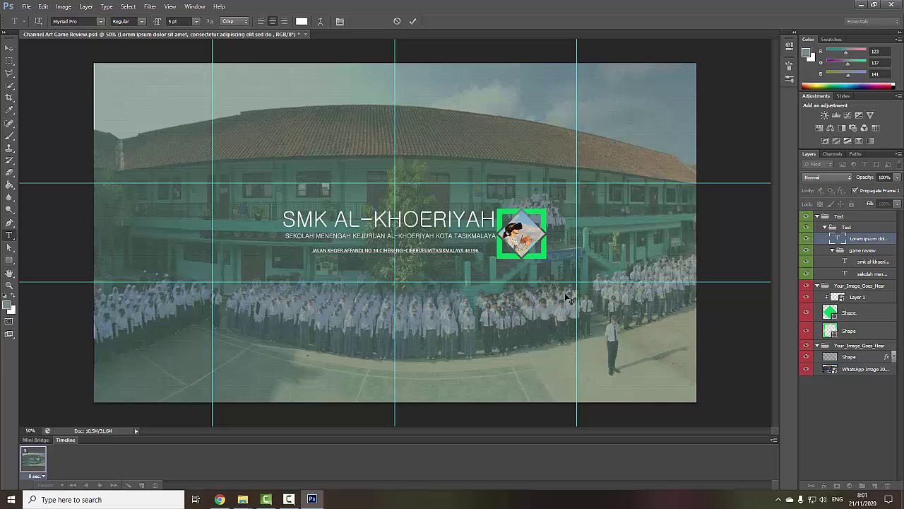
type("KOTA")
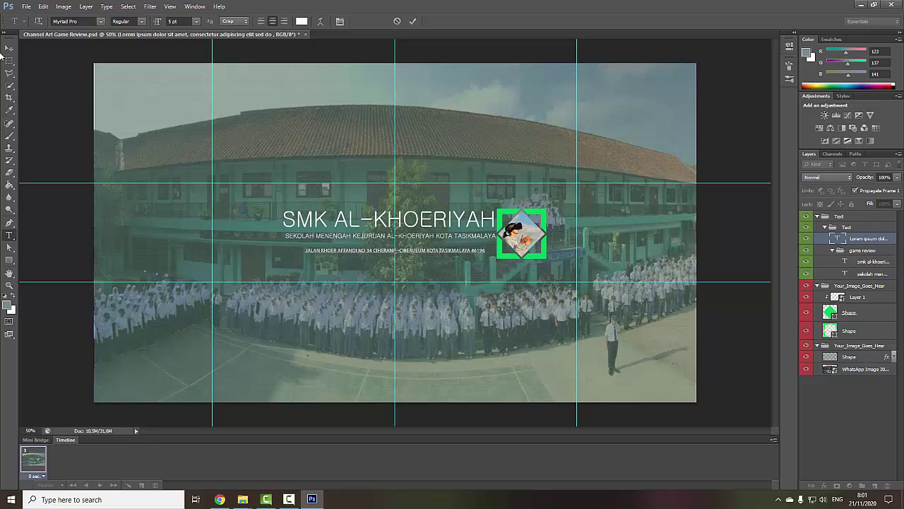
left_click(9, 48)
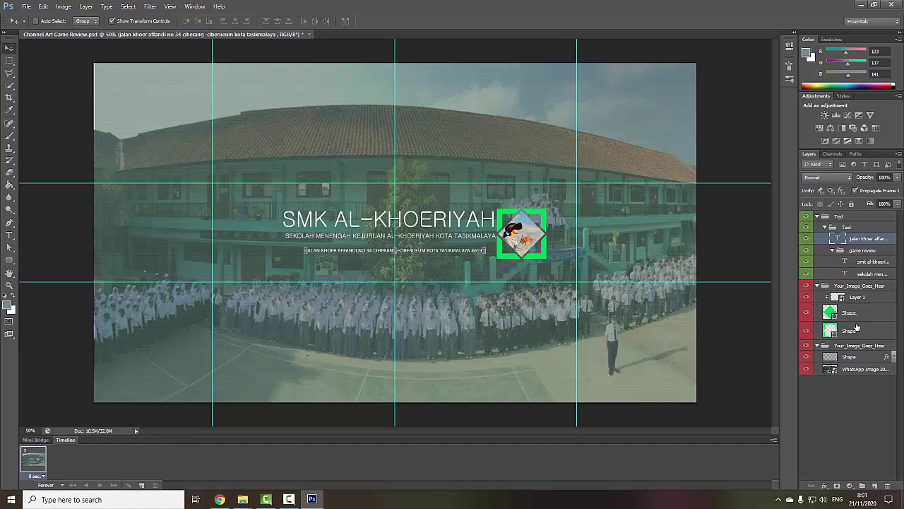
left_click(852, 299)
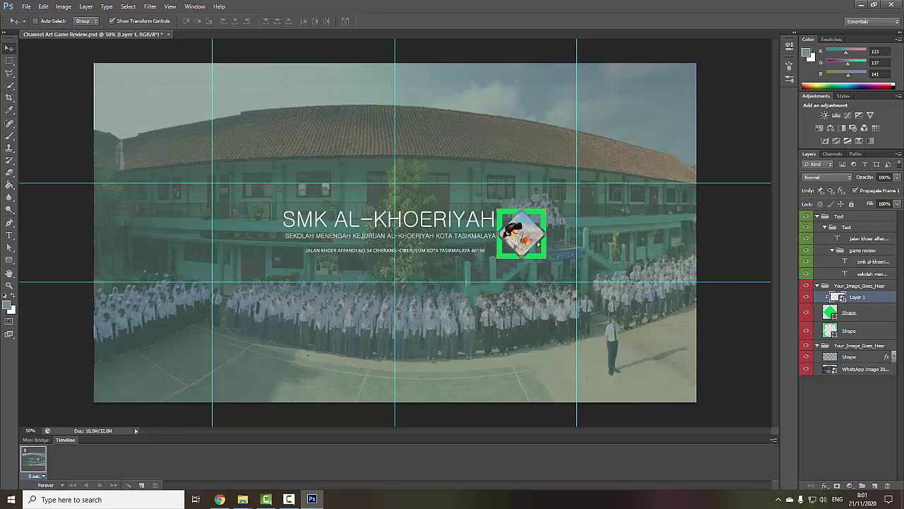
left_click_drag(539, 245, 535, 237)
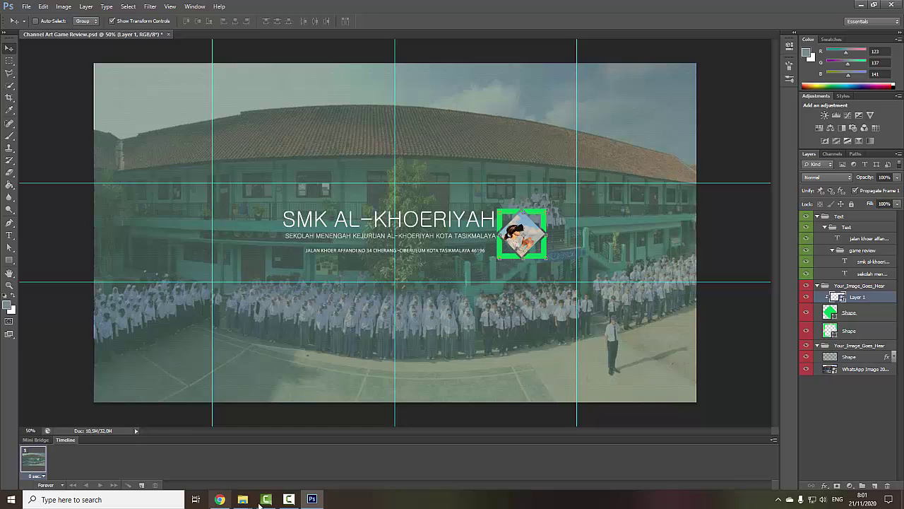
mouse_move(243, 499)
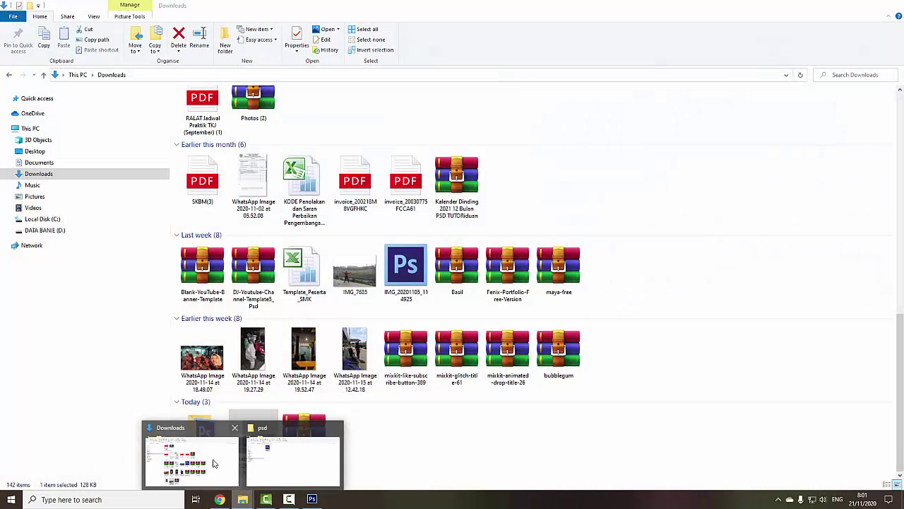
Drag the yayasanSMK logo from DATA BANIE (D:) > LOGO onto the banner
left_click(214, 463)
left_click(59, 245)
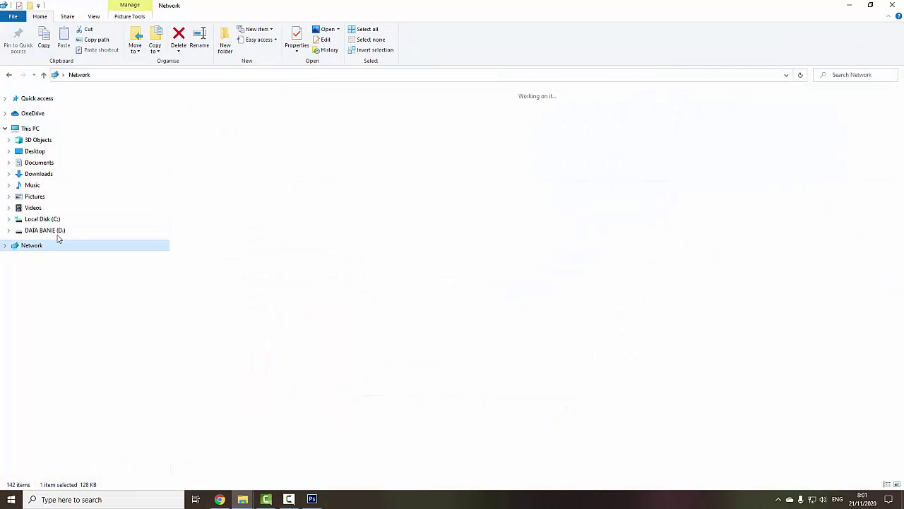
double_click(220, 125)
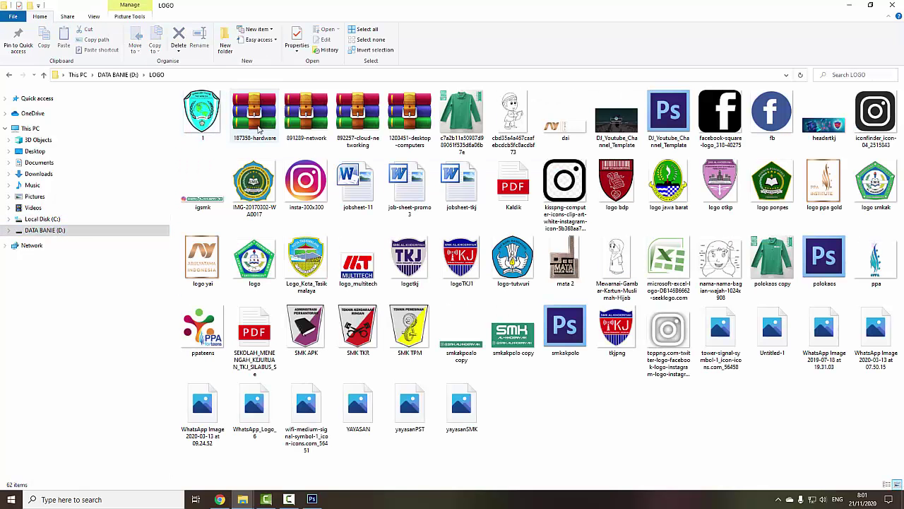
left_click(461, 404)
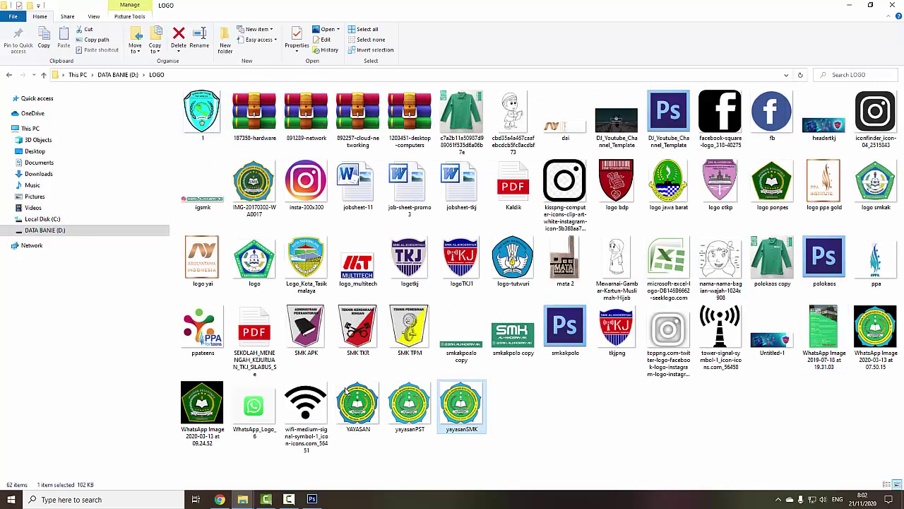
mouse_move(360, 410)
left_mouse_down()
mouse_move(452, 367)
mouse_move(523, 236)
left_mouse_up()
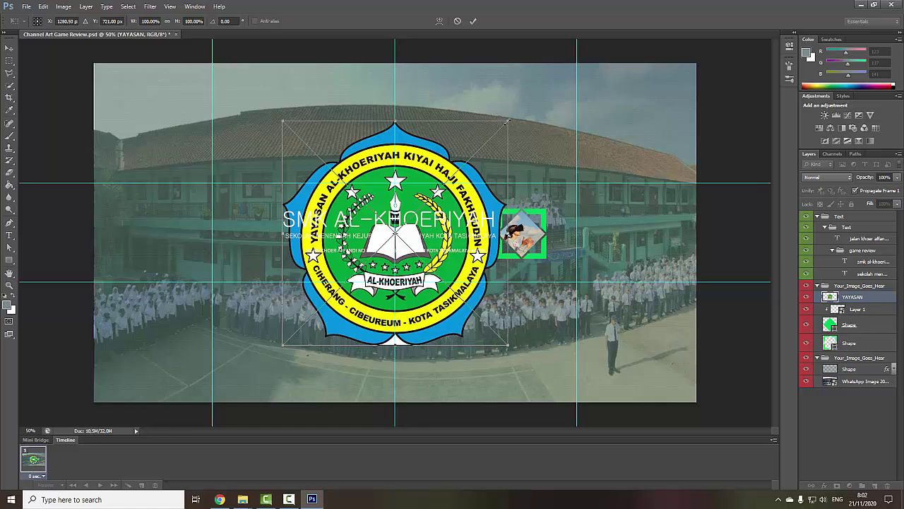
Scale the YAYASAN logo to about 13% inside the title's logo frame and place it
left_click_drag(507, 121, 393, 239)
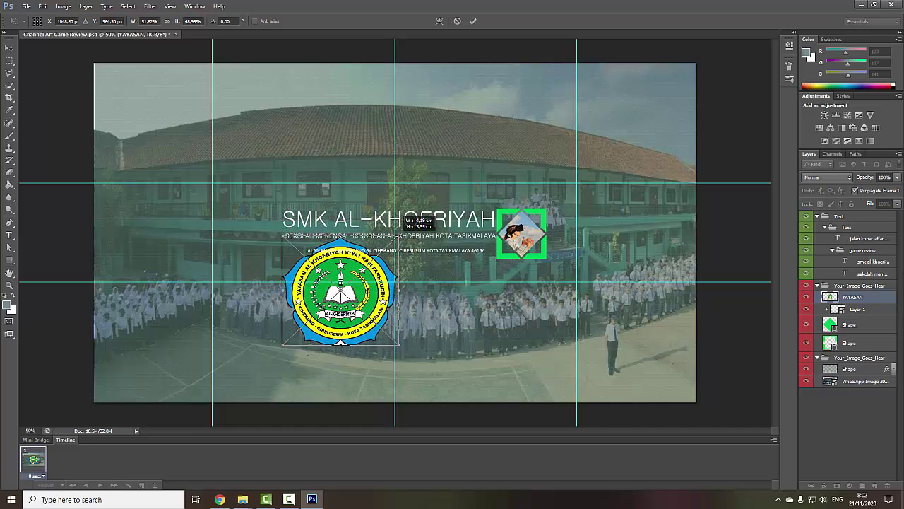
key("ctrl+z")
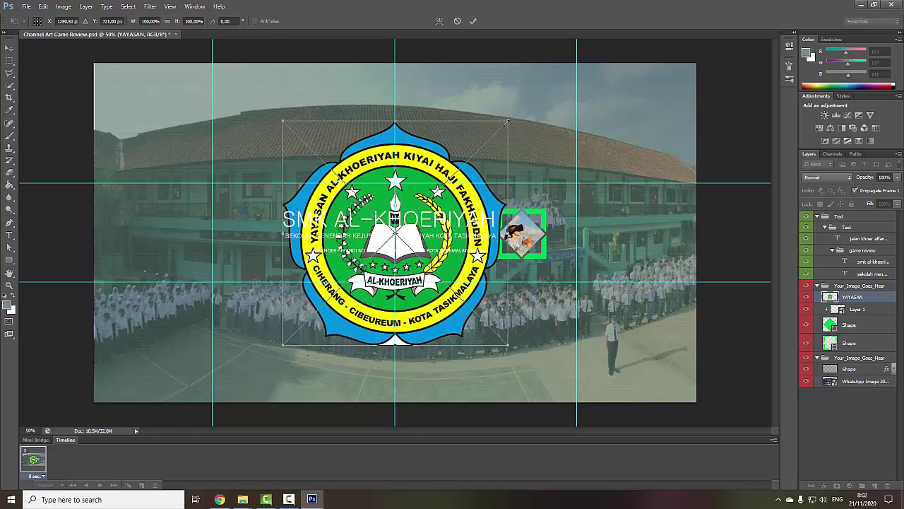
mouse_move(506, 121)
left_mouse_down()
mouse_move(337, 316)
mouse_move(553, 212)
mouse_move(534, 234)
left_mouse_up()
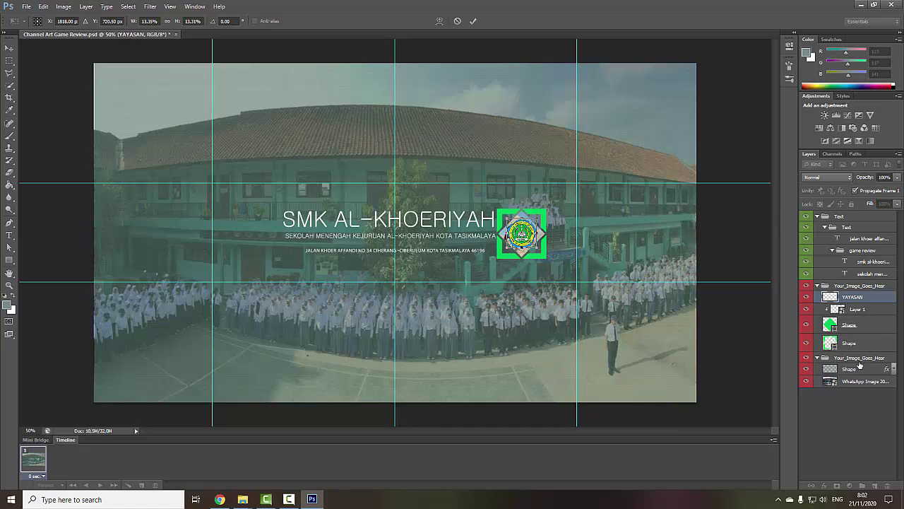
left_click(9, 48)
left_click(409, 185)
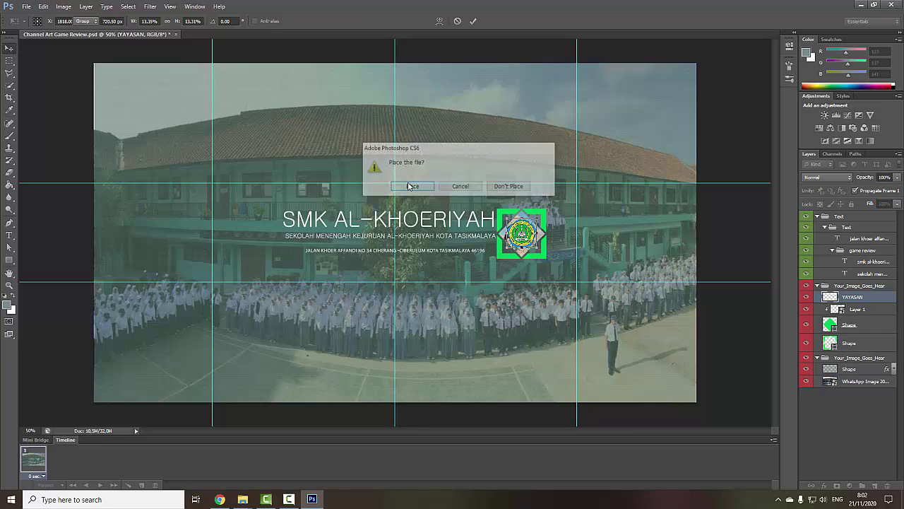
Delete Layer 1 and sample the logo's yellow as the foreground colour
left_click(858, 310)
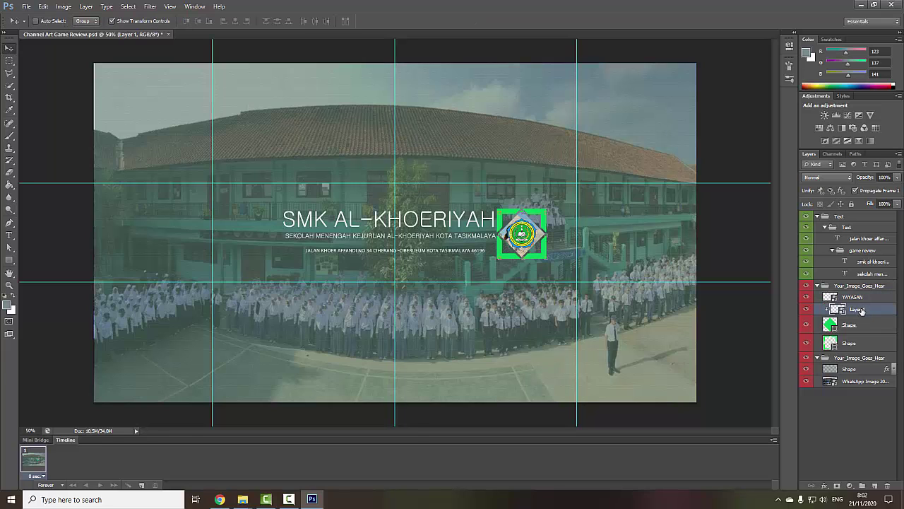
right_click(861, 311)
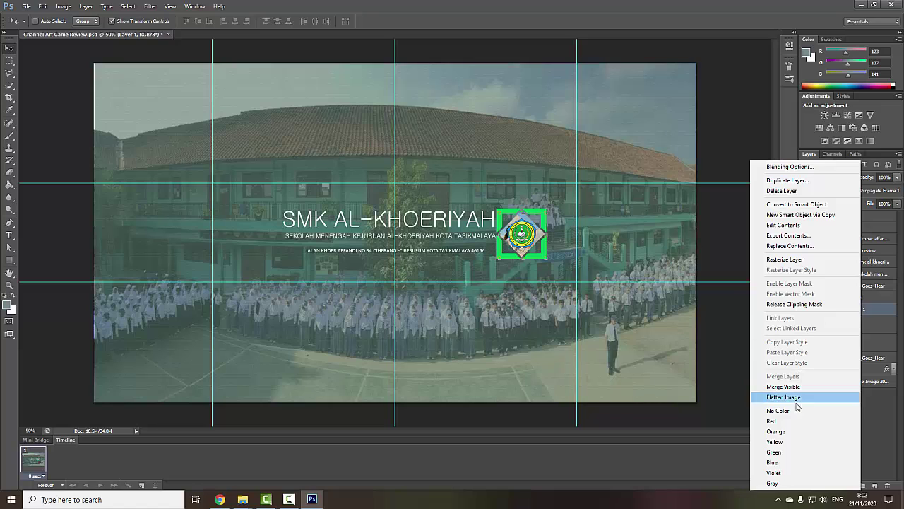
left_click(799, 190)
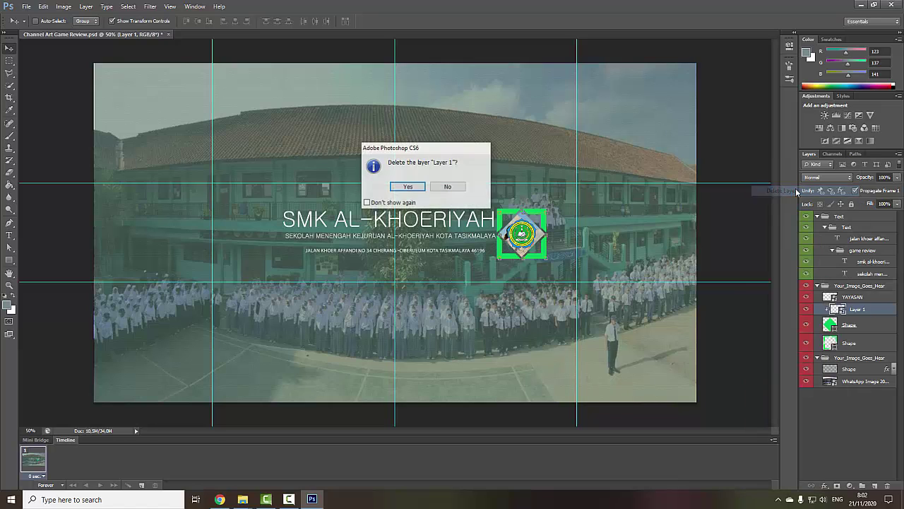
left_click(413, 190)
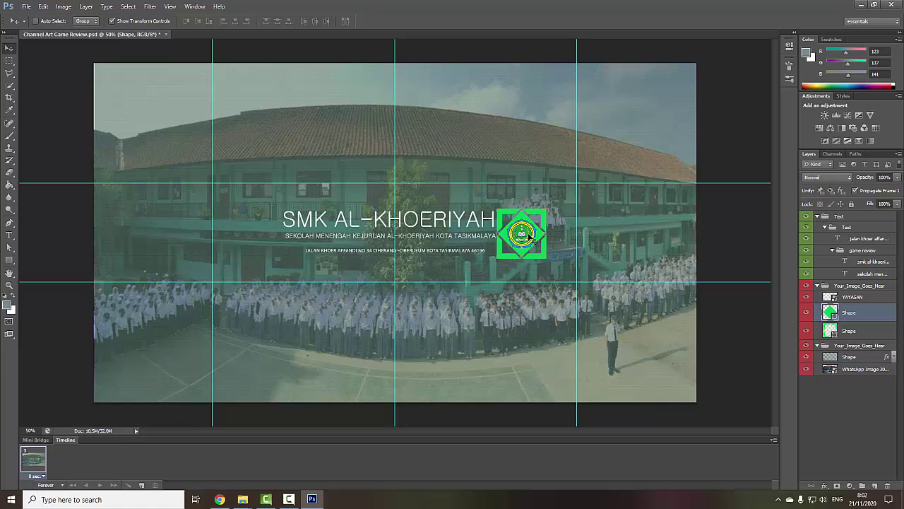
left_click(518, 224)
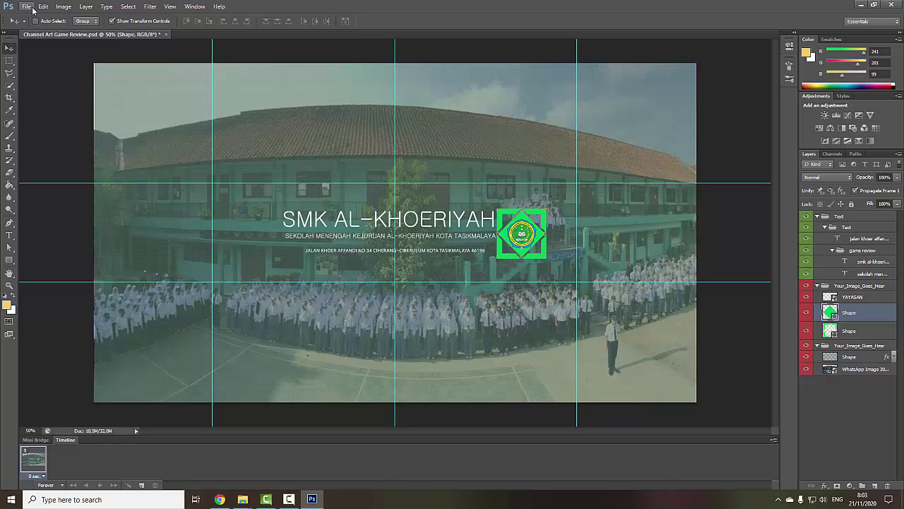
Save the banner as a quality-12 JPEG named SMKAK in the psd folder
left_click(33, 10)
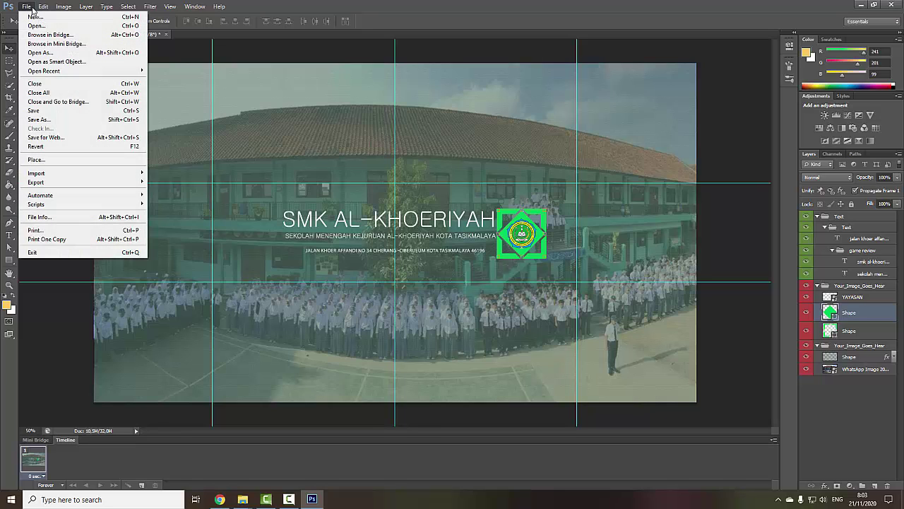
left_click(49, 120)
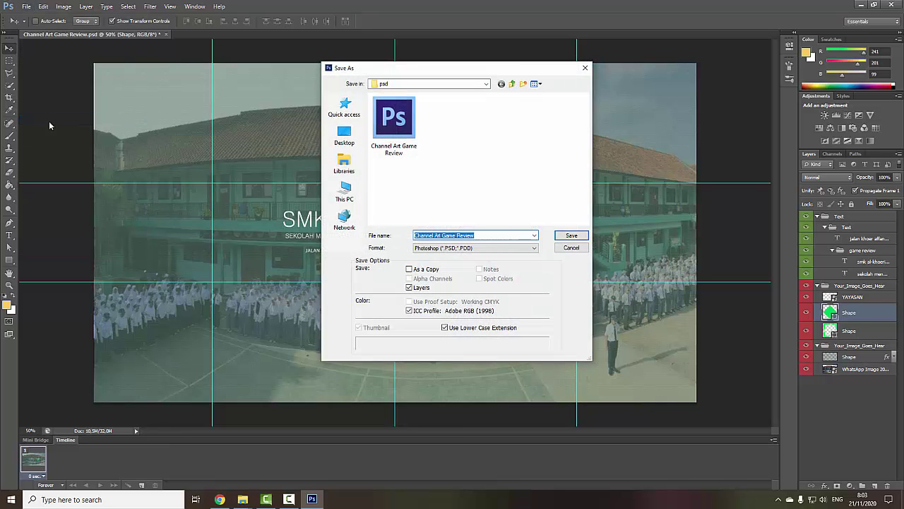
left_click(459, 253)
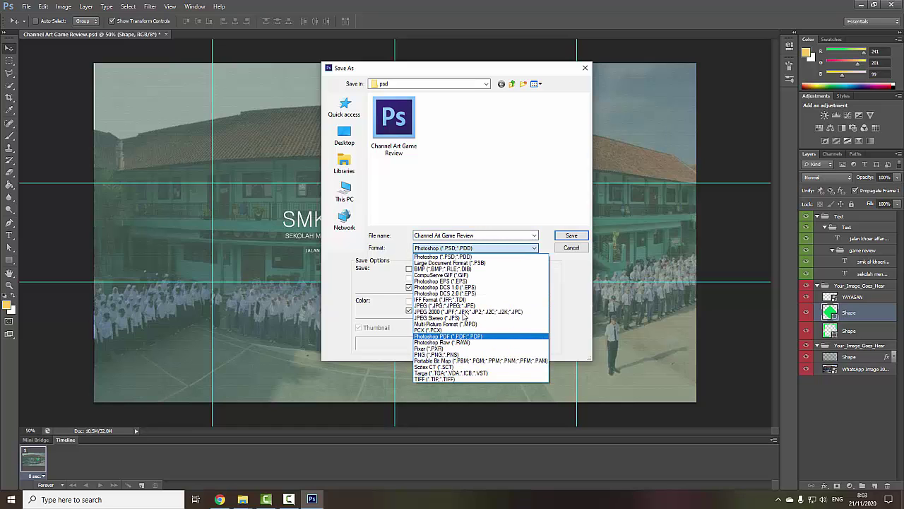
left_click(463, 308)
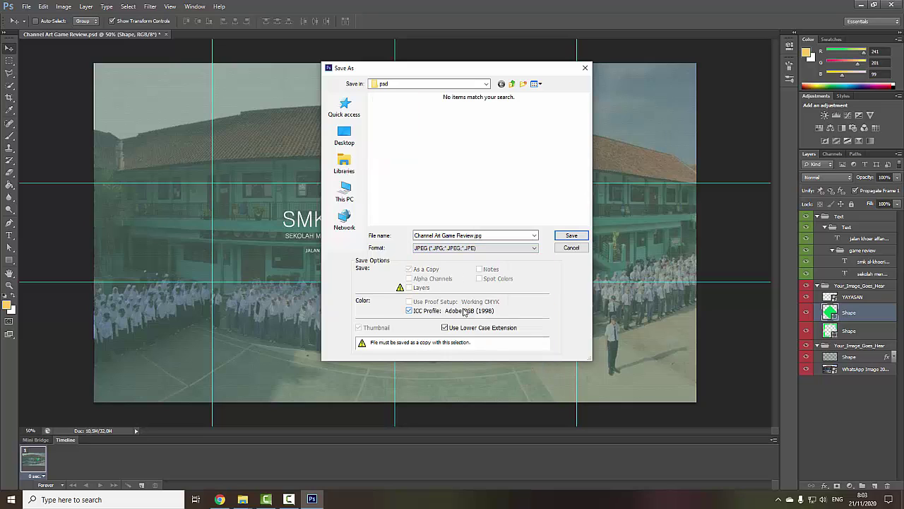
left_click(480, 248)
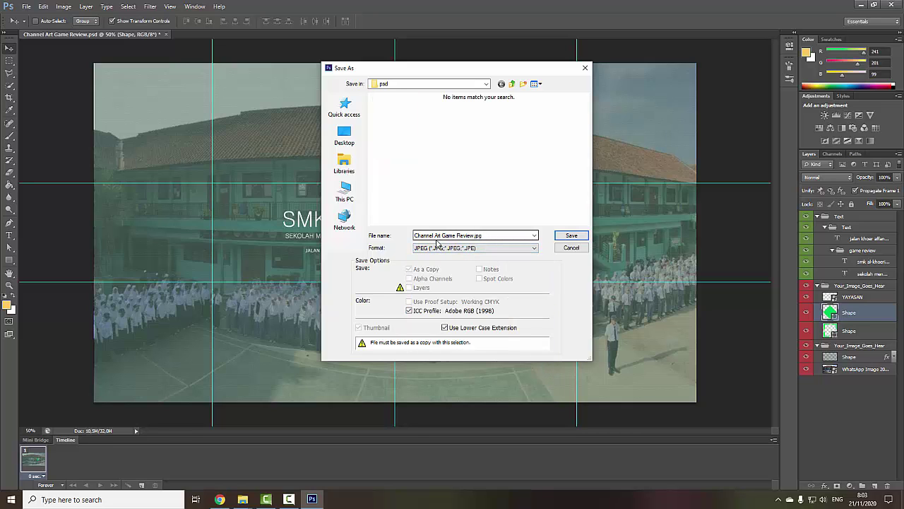
left_click(492, 234)
type("SMKAK")
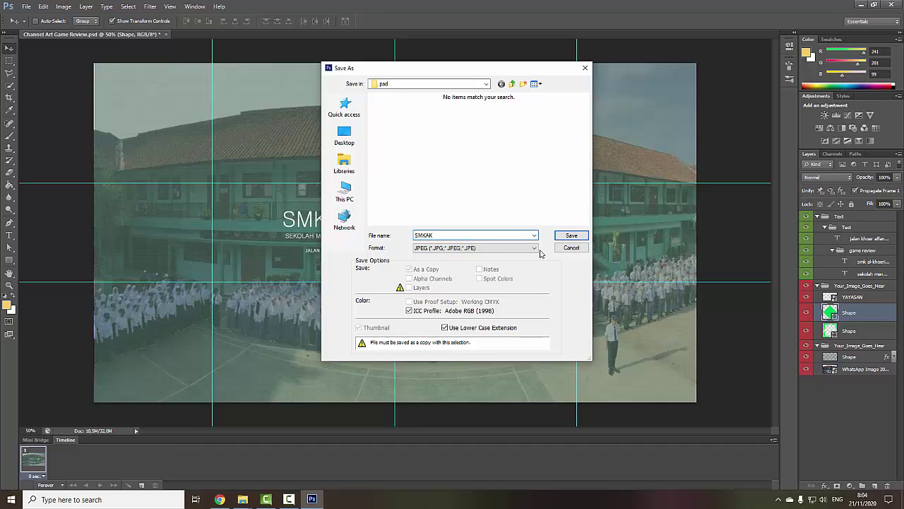
left_click(572, 235)
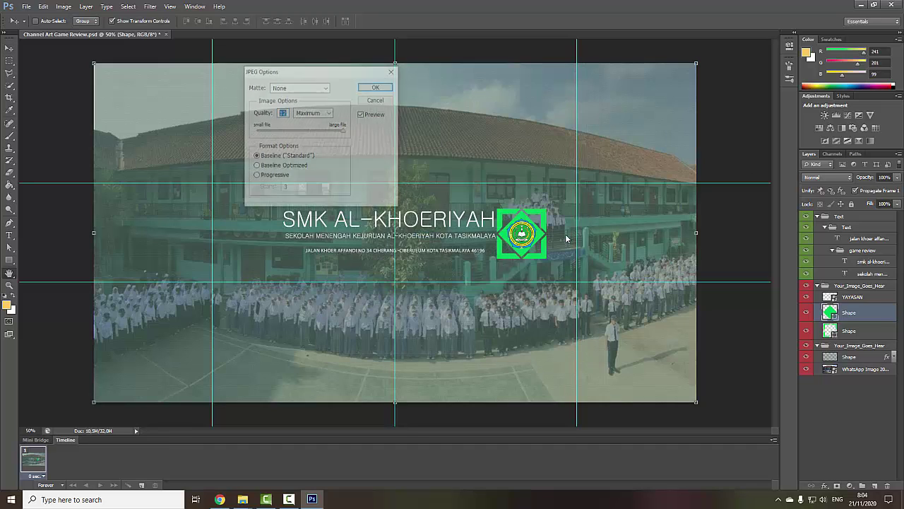
left_click(376, 91)
mouse_move(242, 499)
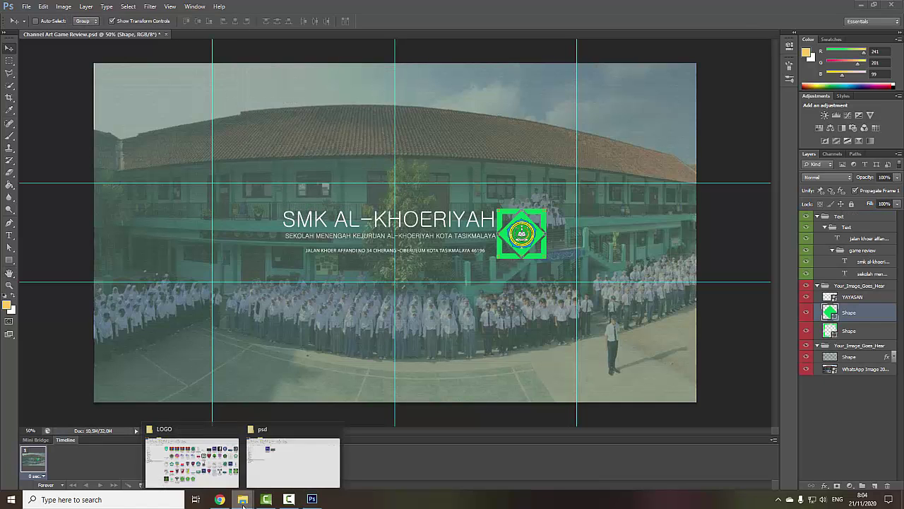
Preview SMKAK.jpg from the psd folder in Photos, then close it
left_click(275, 463)
left_click(262, 131)
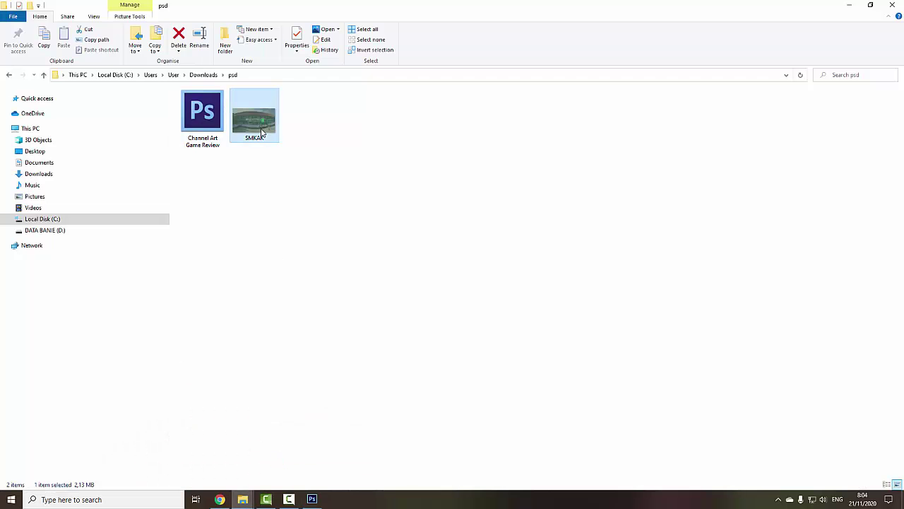
double_click(262, 132)
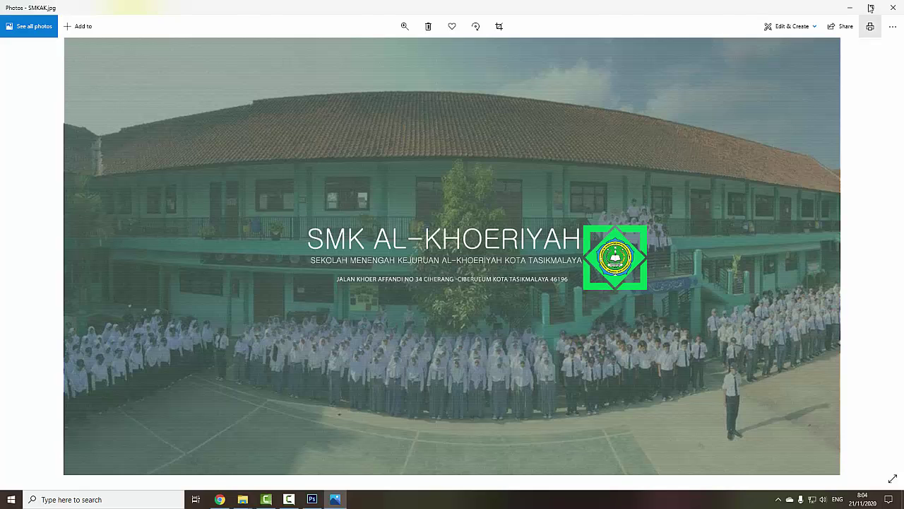
left_click(894, 7)
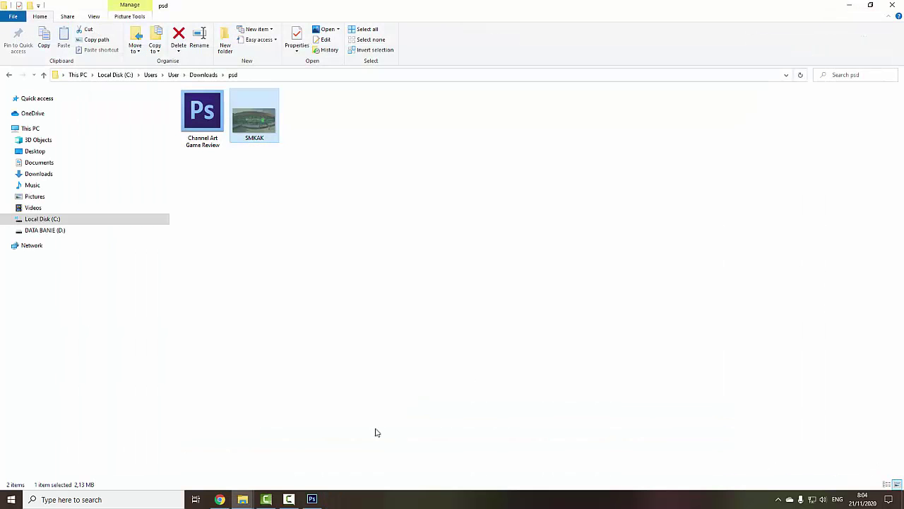
mouse_move(220, 500)
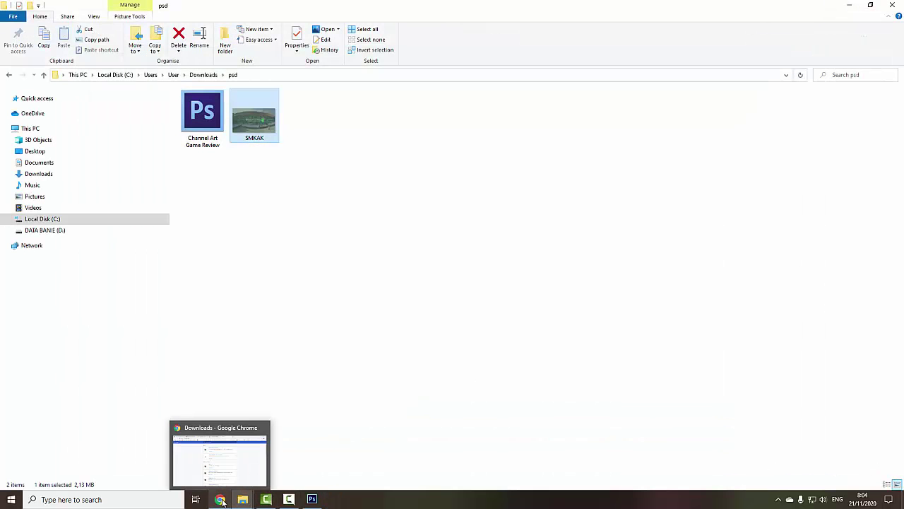
In YouTube Studio, replace the channel banner with SMKAK from the Downloads > psd folder
left_click(221, 500)
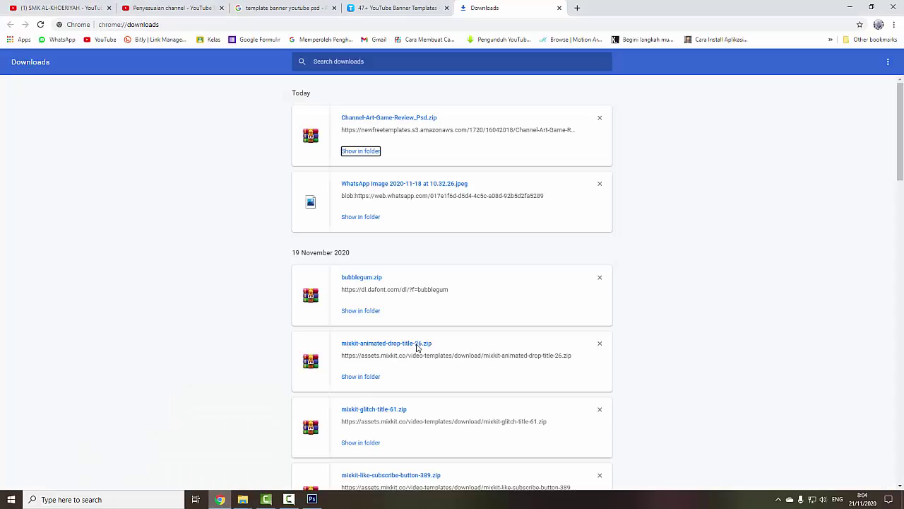
left_click(171, 7)
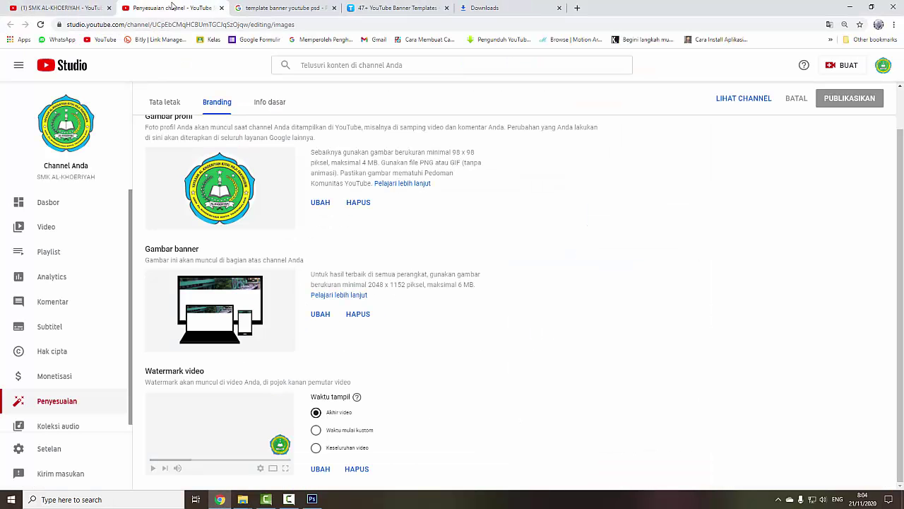
left_click(317, 322)
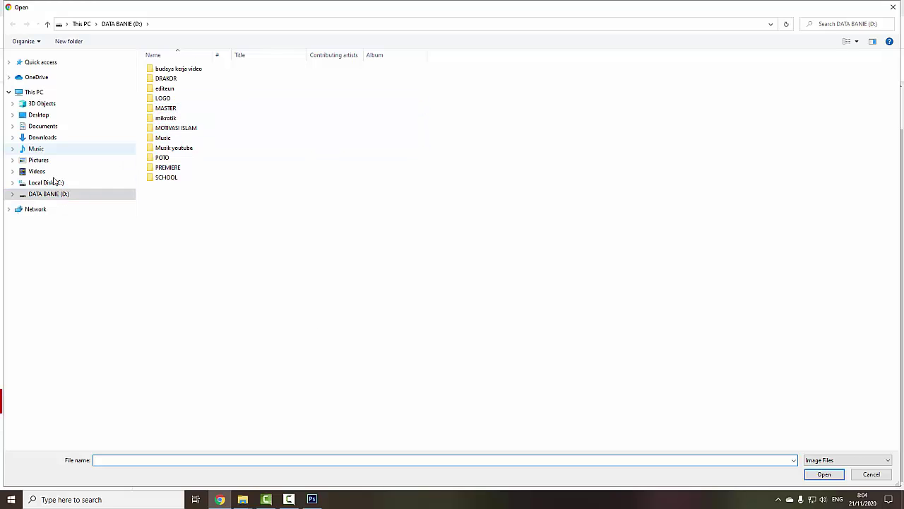
left_click(50, 137)
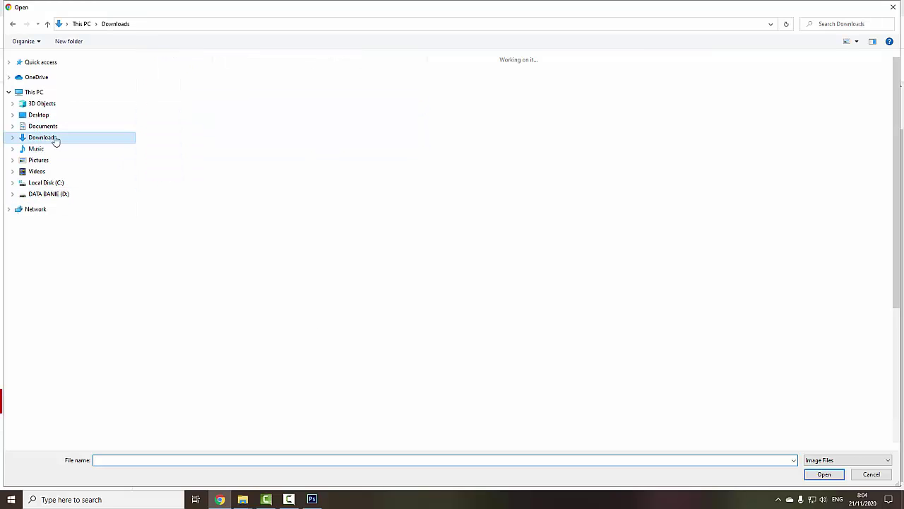
scroll(184, 353, "down", 5)
double_click(176, 399)
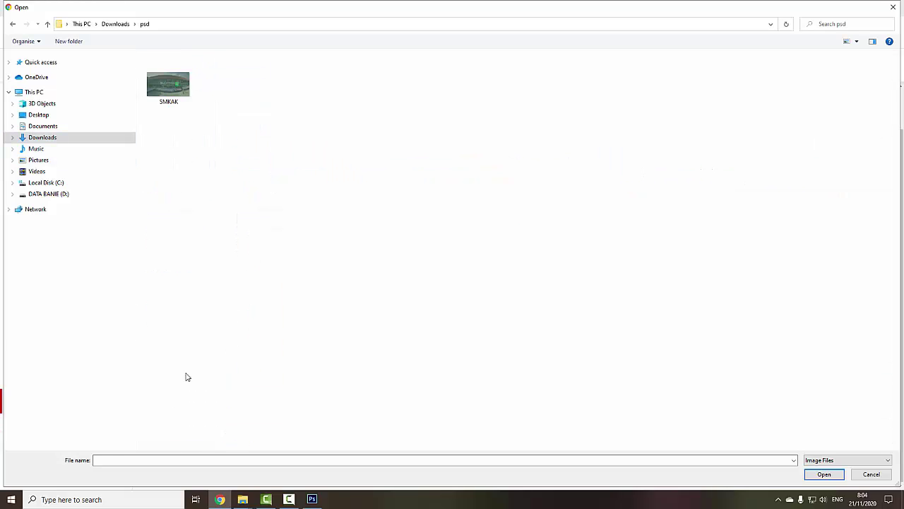
left_click(162, 94)
left_click(823, 474)
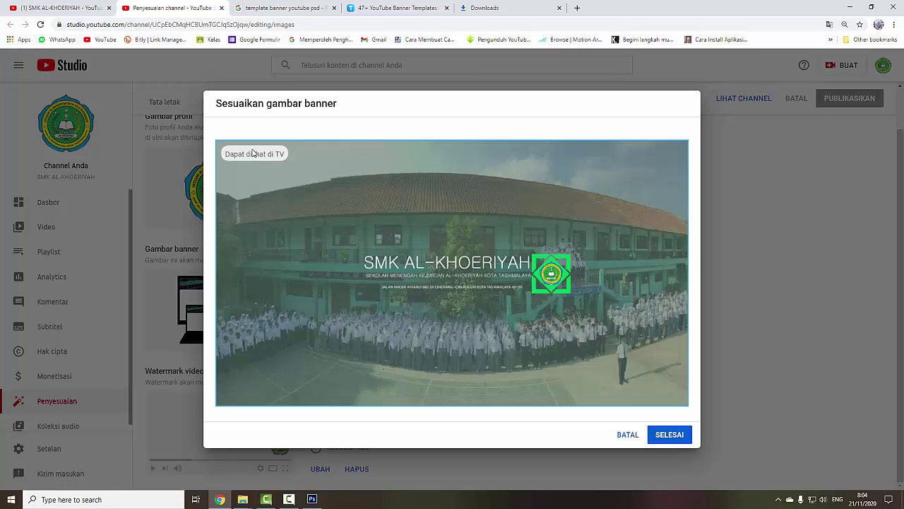
Accept the SMKAK banner crop, publish it, and open the SMK AL-KHOERIYAH channel page
left_click(670, 435)
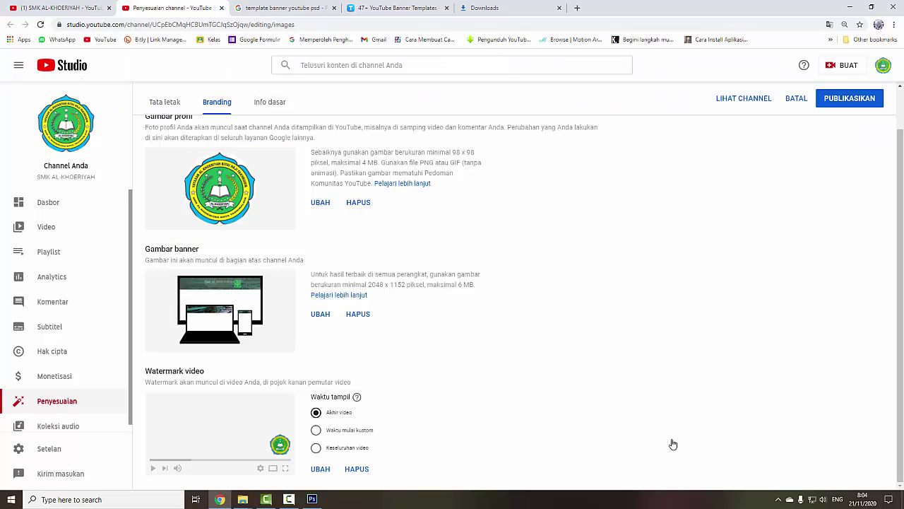
left_click(835, 99)
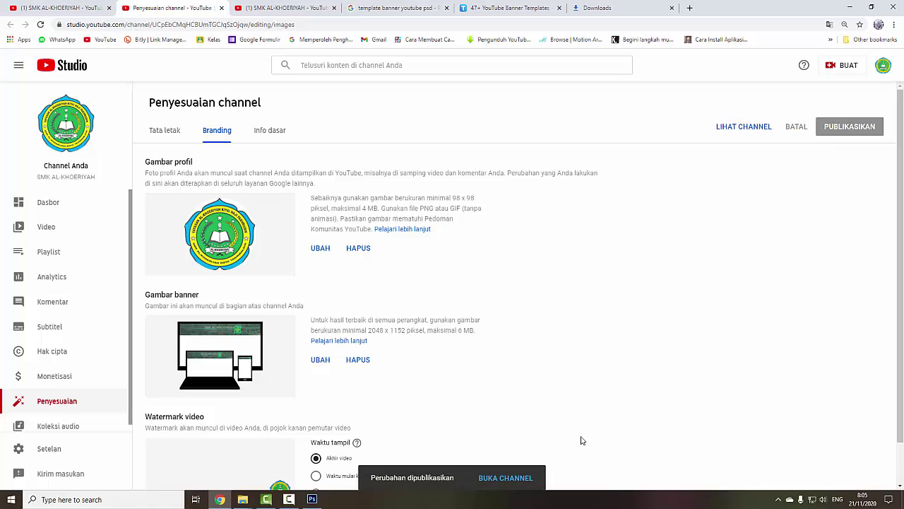
left_click(507, 478)
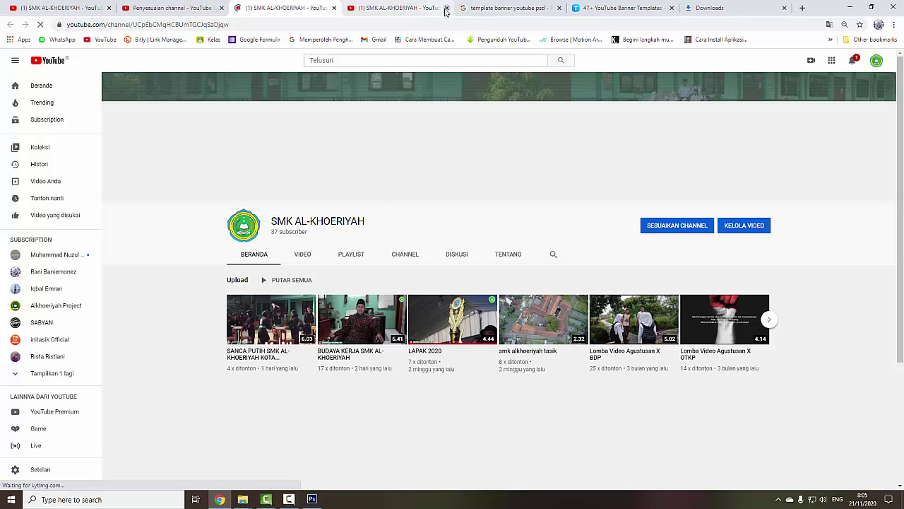